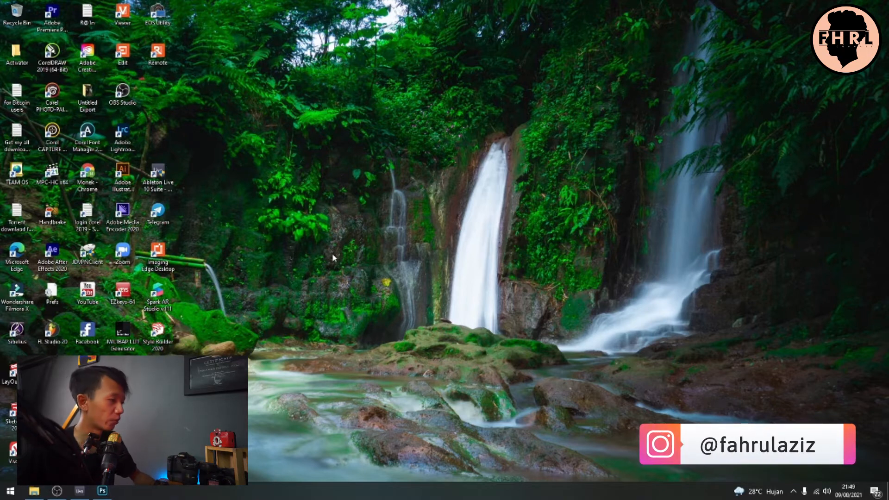
# Switch to File Explorer, browse the Nazz folder, and open portrait RUL_5042 in the photo viewer
pyautogui.click(103, 491)
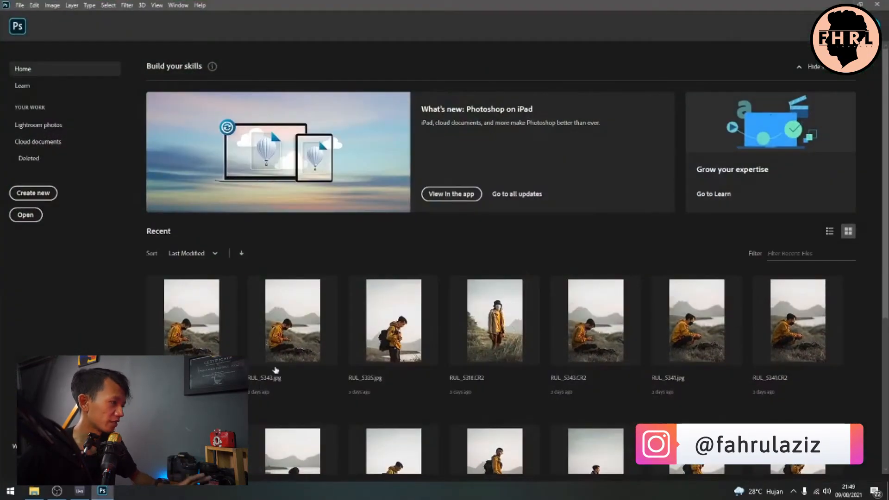
pyautogui.click(33, 491)
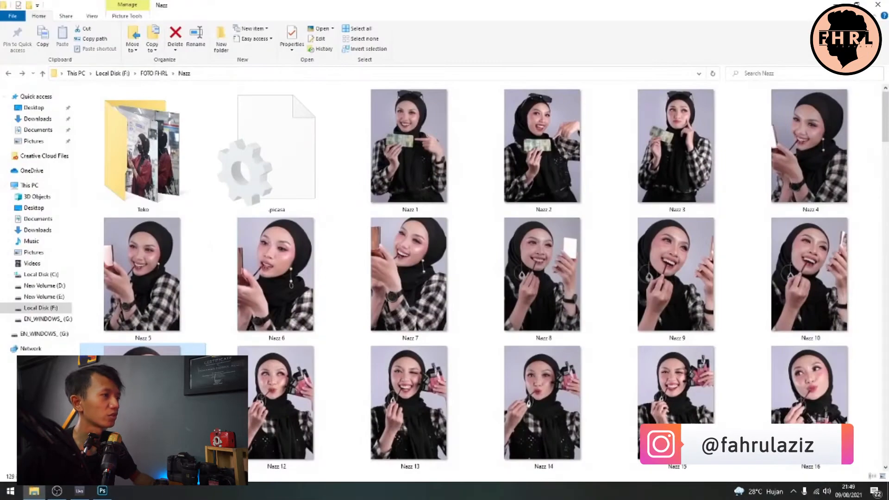
pyautogui.scroll(-1, 577, 295)
pyautogui.scroll(-15, 578, 299)
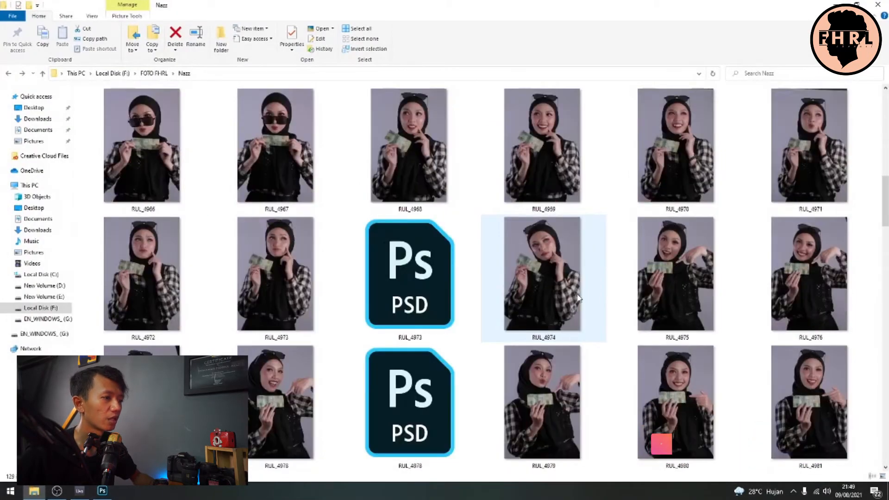
pyautogui.scroll(-8, 578, 299)
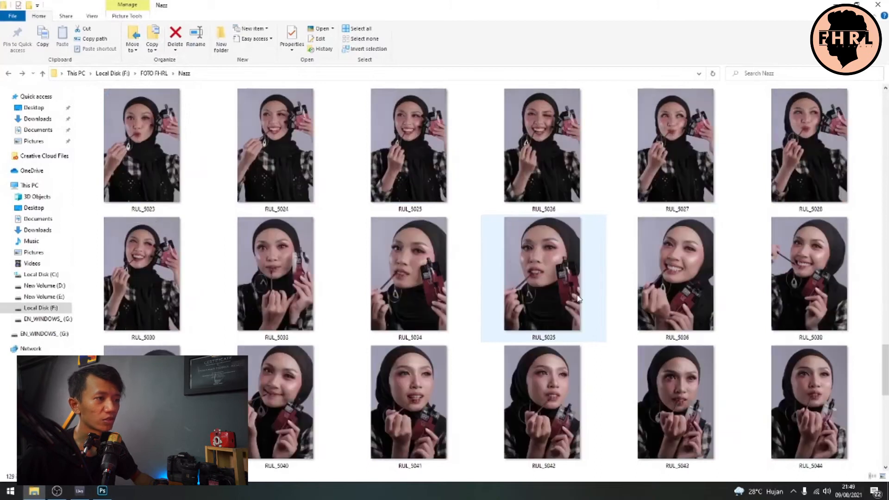
pyautogui.scroll(-2, 578, 299)
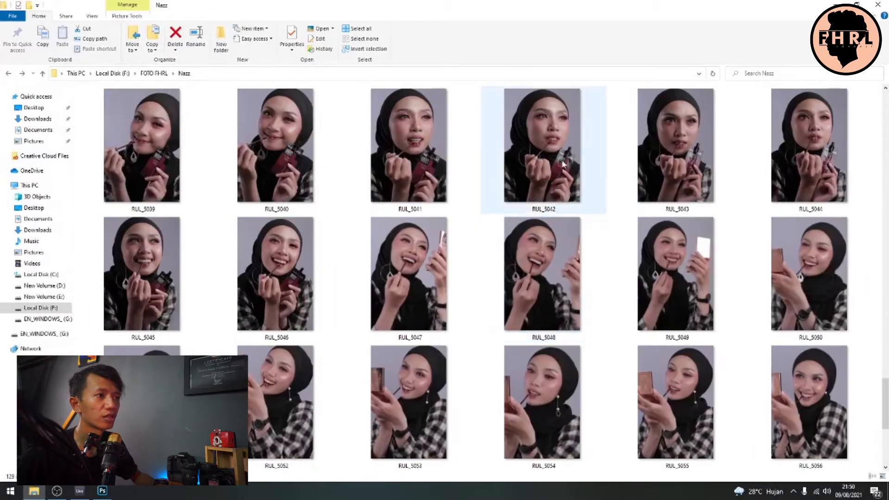
pyautogui.doubleClick(569, 179)
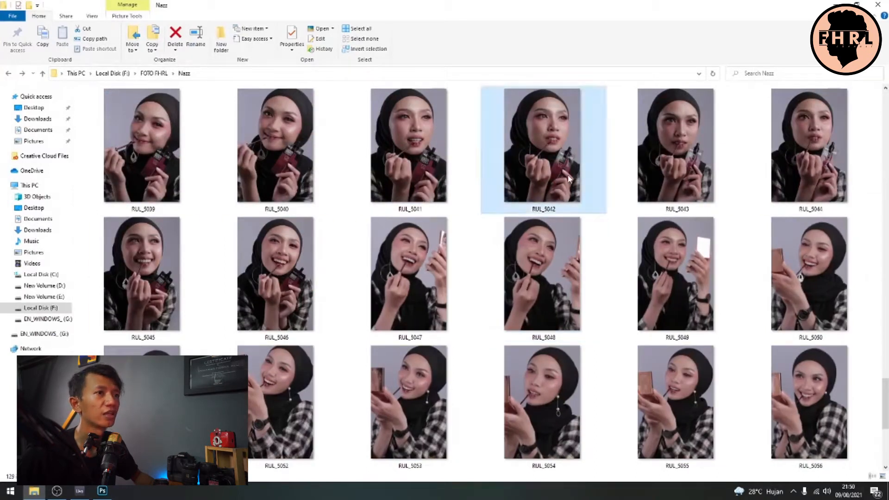
# Examine the facial skin texture of portrait RUL_5042 up close and close the photo viewer
pyautogui.scroll(5, 443, 241)
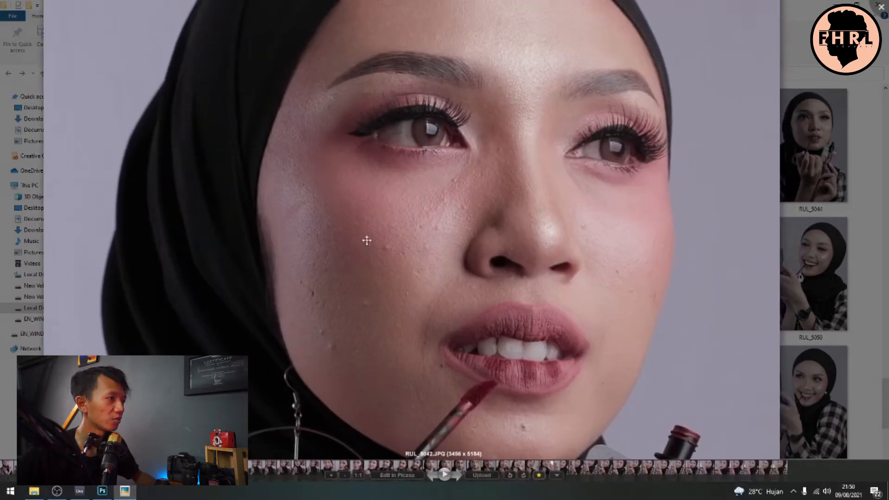
pyautogui.moveTo(515, 178); pyautogui.dragTo(502, 238)
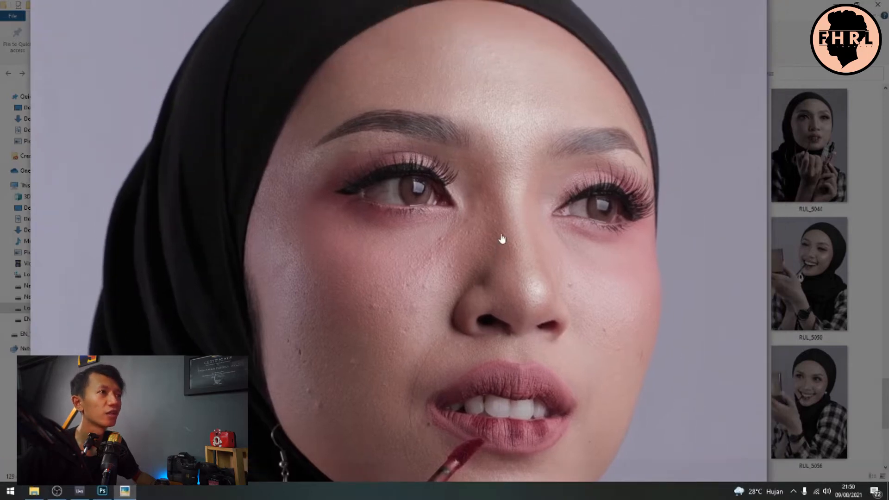
pyautogui.scroll(-5, 672, 71)
pyautogui.click(671, 71)
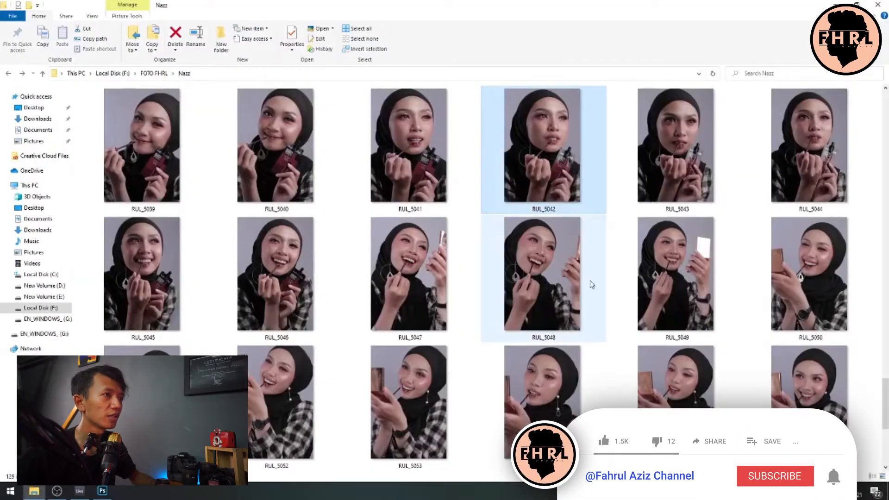
# Bring photo RUL_5042 into Photoshop and duplicate its Background layer
pyautogui.moveTo(550, 179); pyautogui.dragTo(462, 241)
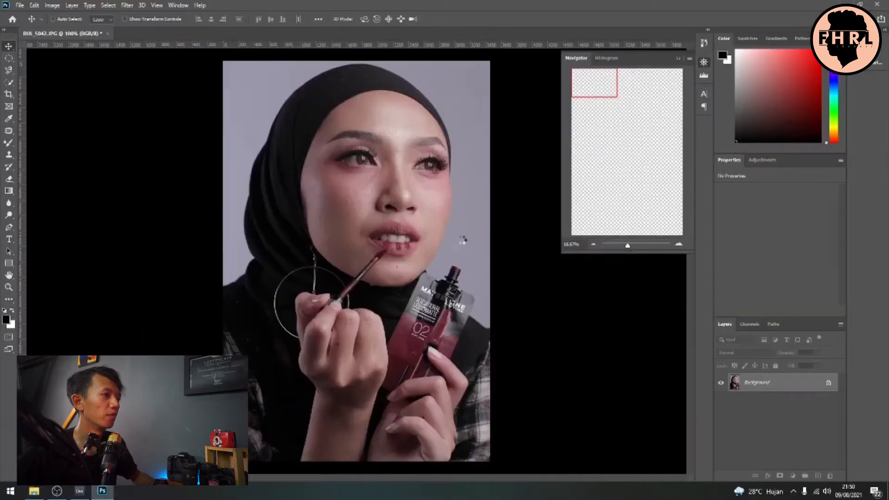
pyautogui.hotkey('ctrl', '0')
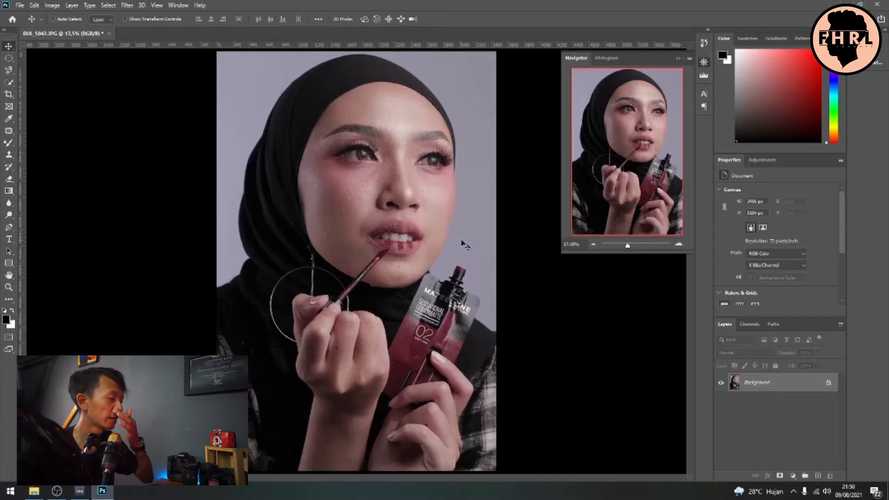
pyautogui.click(704, 62)
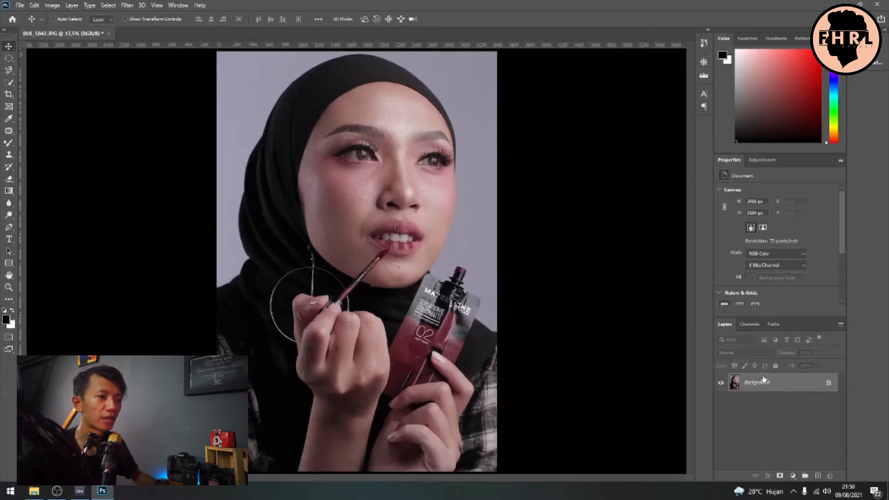
pyautogui.hotkey('ctrl', 'j')
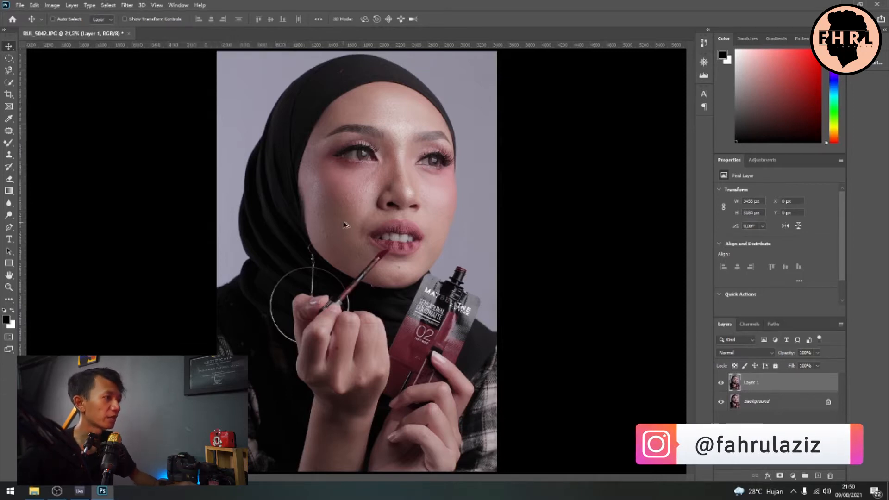
# Use the Patch tool on the duplicated layer to remove blemishes from the left cheek of the portrait
pyautogui.scroll(5, 369, 262)
pyautogui.moveTo(334, 214); pyautogui.dragTo(353, 248)
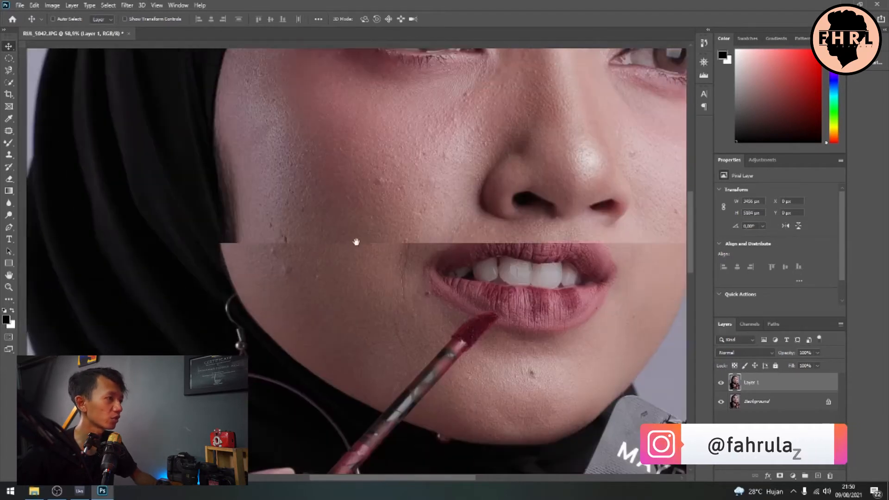
pyautogui.press('j')
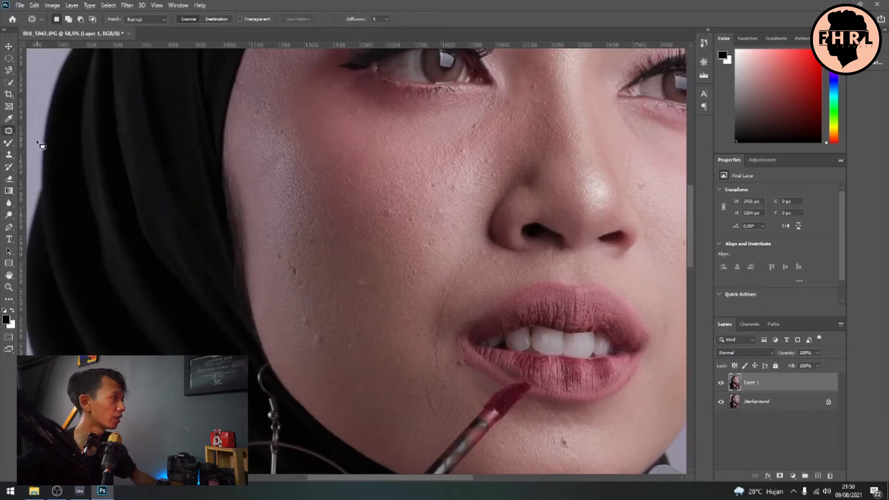
pyautogui.rightClick(12, 134)
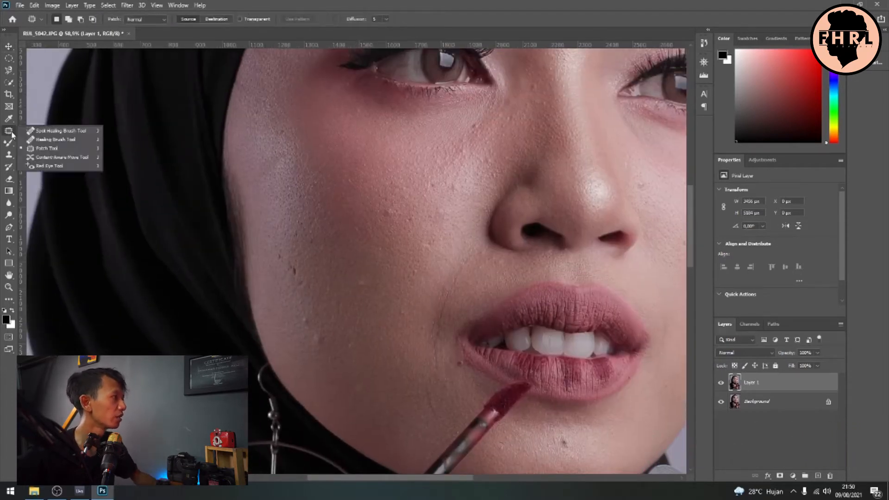
pyautogui.click(37, 147)
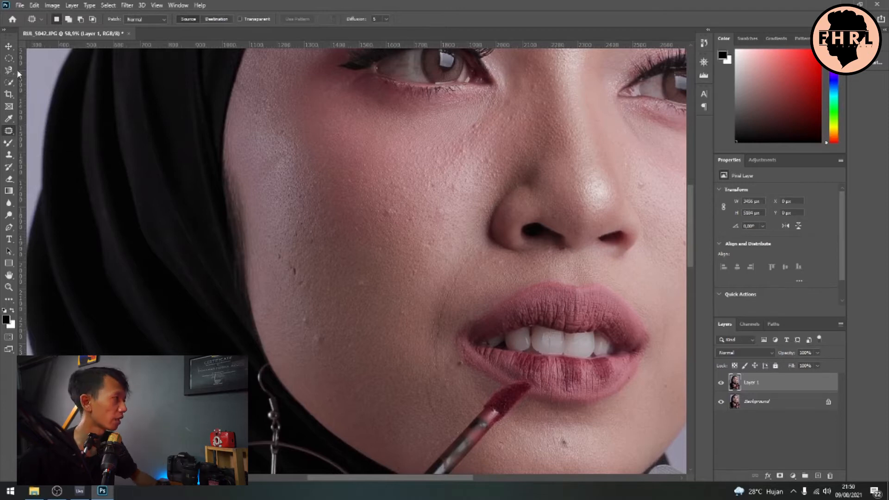
pyautogui.rightClick(10, 135)
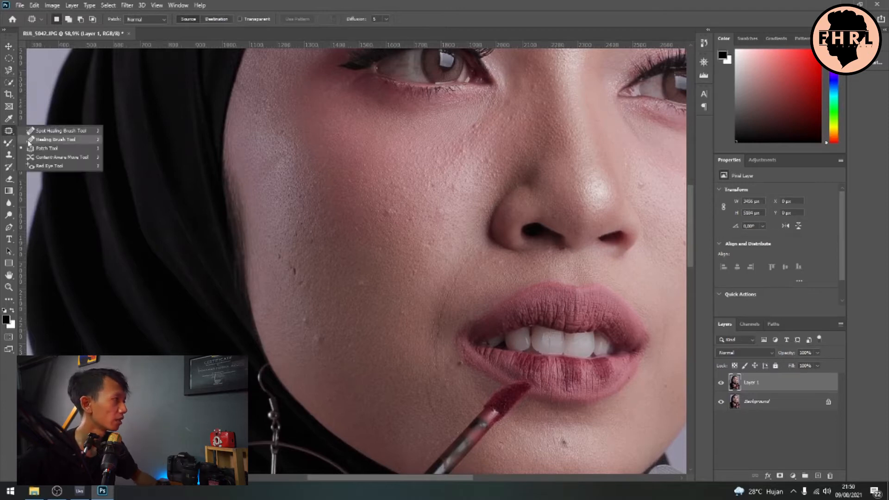
pyautogui.click(42, 148)
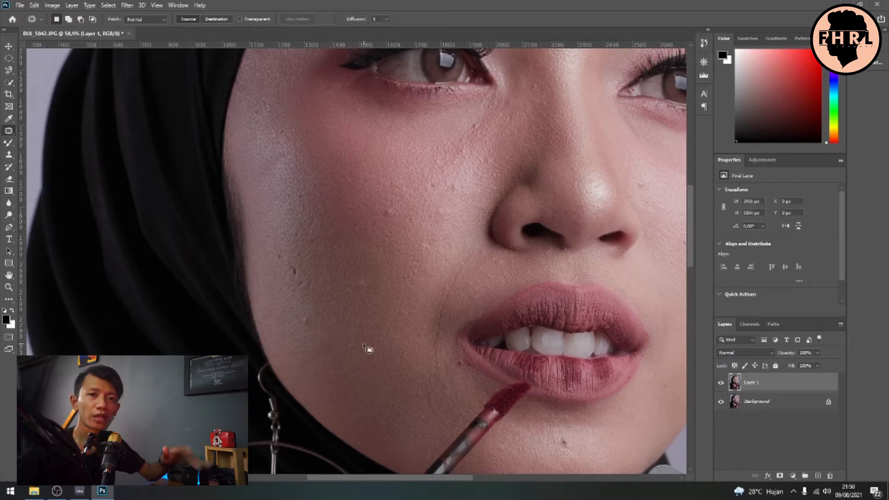
pyautogui.moveTo(303, 311); pyautogui.dragTo(352, 317)
pyautogui.hotkey('ctrl', 'd')
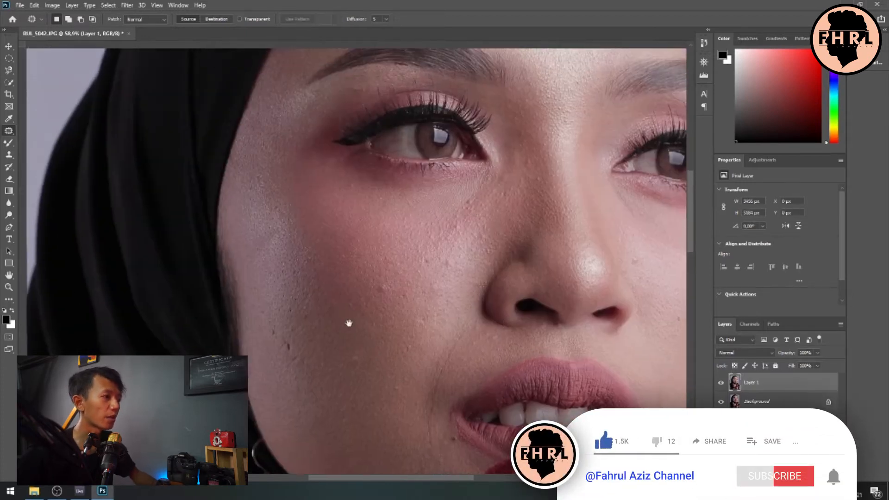
pyautogui.moveTo(383, 292); pyautogui.dragTo(381, 297)
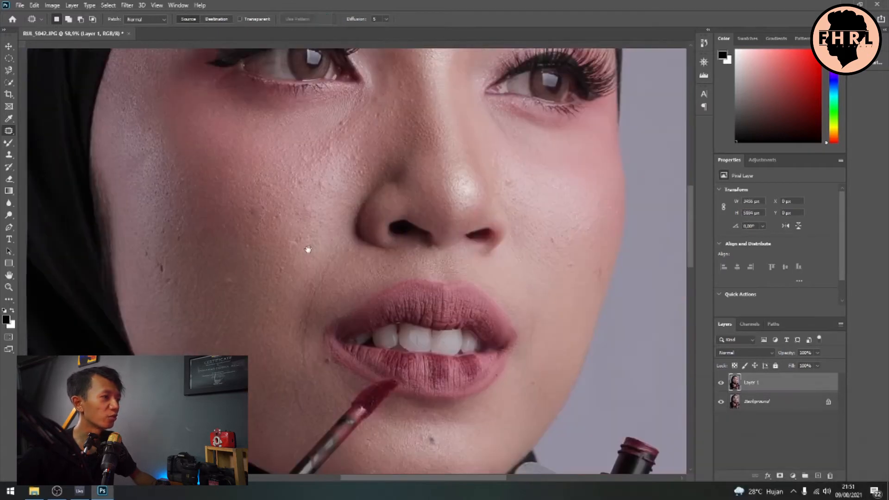
# Patch out the small spots on the right cheek of the portrait with nearby clean skin
pyautogui.hotkey('ctrl', 'r')
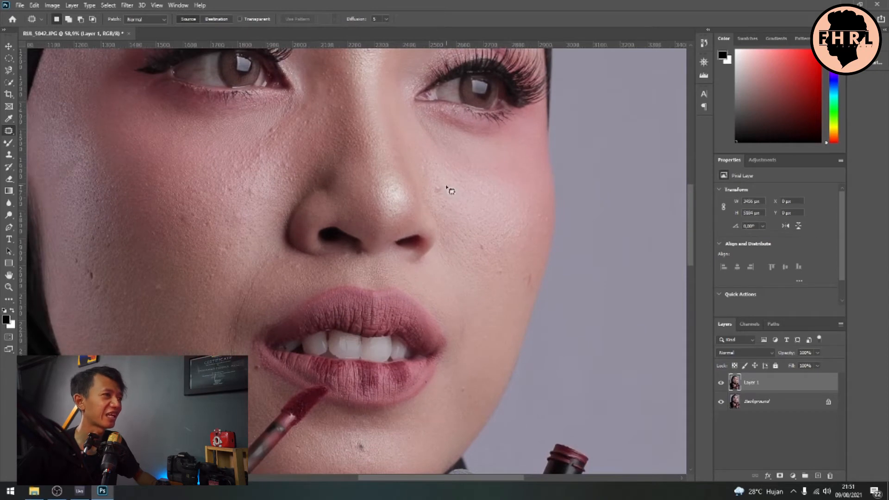
pyautogui.moveTo(432, 192); pyautogui.dragTo(472, 197)
pyautogui.hotkey('ctrl', 'd')
pyautogui.hotkey('ctrl', 'r')
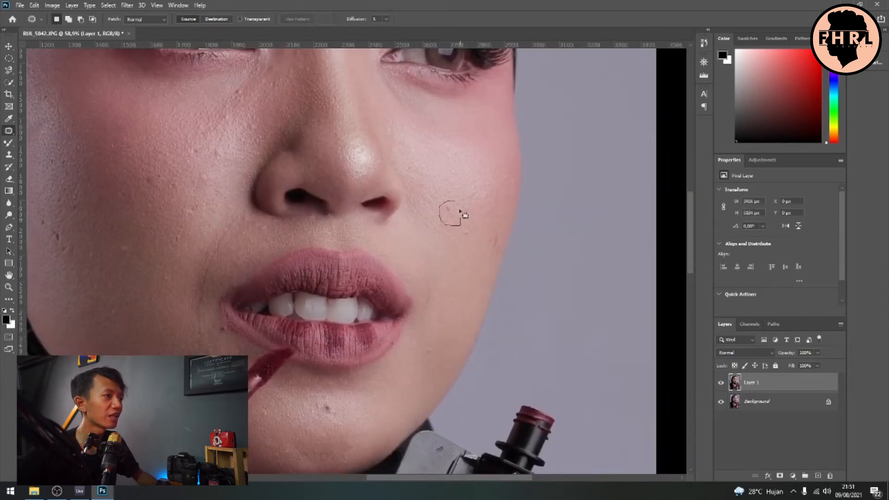
pyautogui.moveTo(462, 213)
pyautogui.mouseDown()
pyautogui.moveTo(456, 203)
pyautogui.moveTo(478, 199)
pyautogui.moveTo(468, 246)
pyautogui.moveTo(495, 232)
pyautogui.mouseUp()
pyautogui.press('Return')
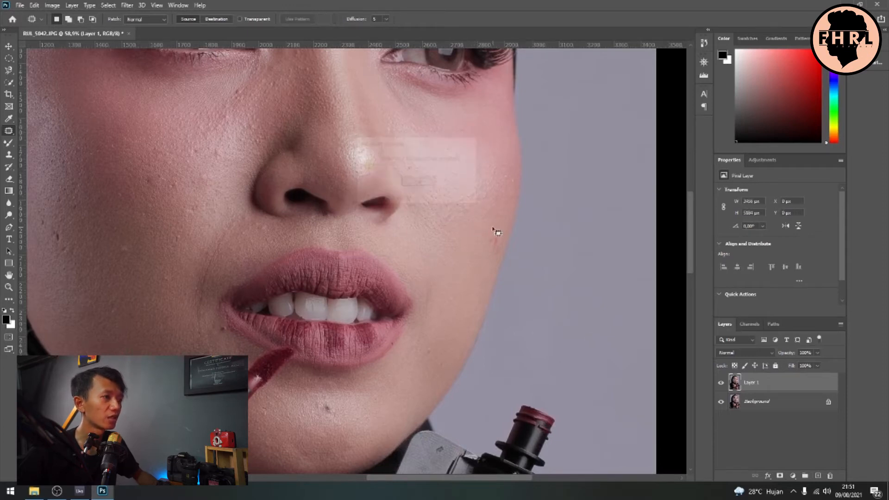
pyautogui.moveTo(498, 260)
pyautogui.mouseDown()
pyautogui.moveTo(501, 231)
pyautogui.moveTo(489, 216)
pyautogui.mouseUp()
pyautogui.hotkey('ctrl', 'd')
pyautogui.moveTo(454, 193); pyautogui.dragTo(456, 251)
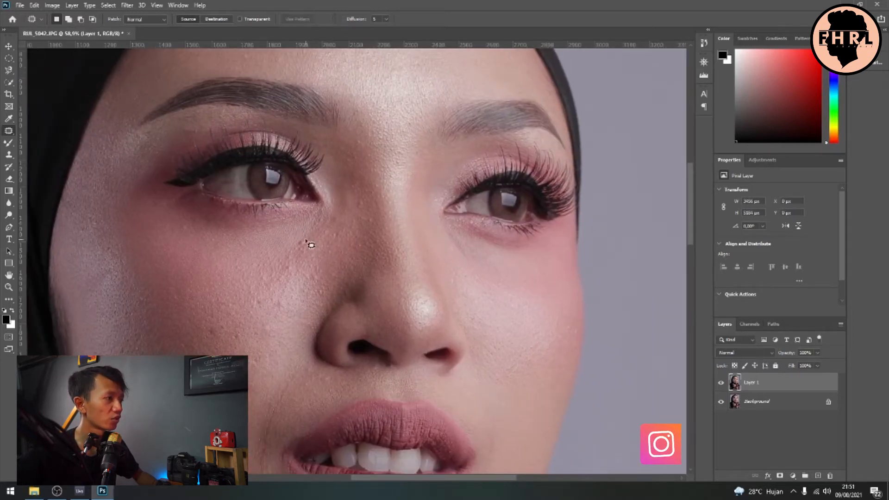
# Patch the remaining blemishes on the portrait's left cheek, including the dark spots near the hijab edge
pyautogui.moveTo(262, 300); pyautogui.dragTo(290, 204)
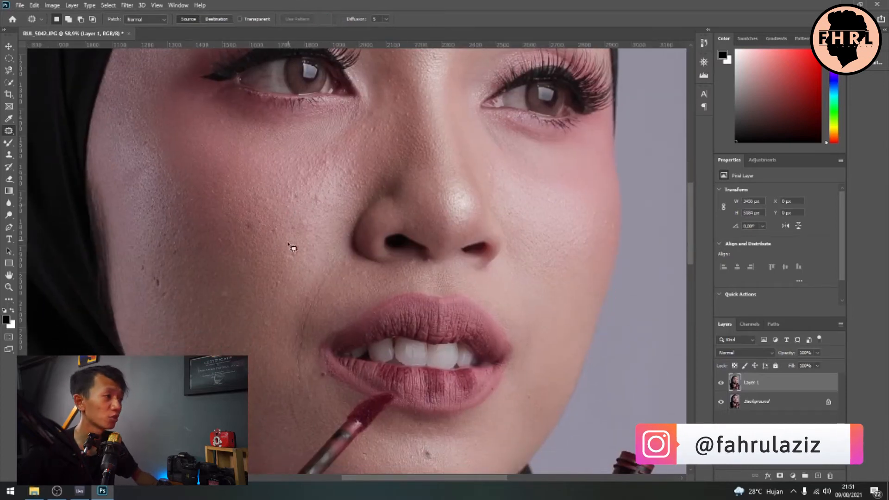
pyautogui.moveTo(238, 238)
pyautogui.mouseDown()
pyautogui.moveTo(251, 232)
pyautogui.moveTo(281, 267)
pyautogui.mouseUp()
pyautogui.scroll(-4, 285, 271)
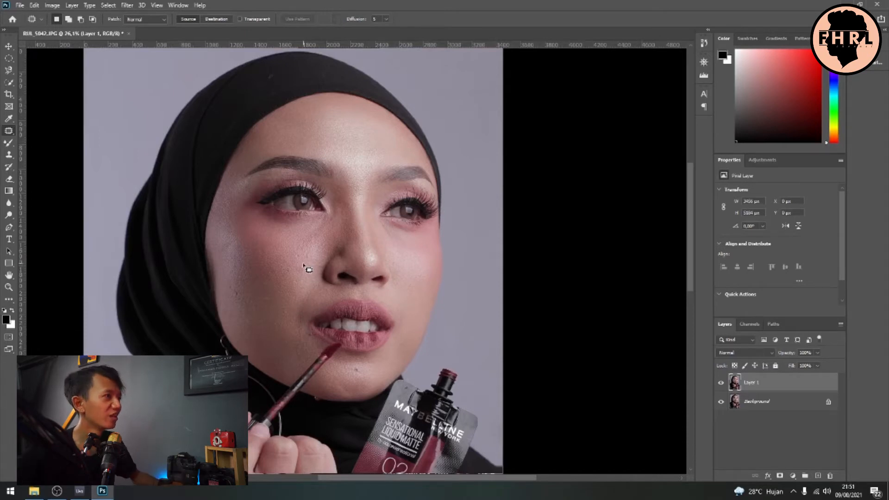
pyautogui.scroll(4, 304, 265)
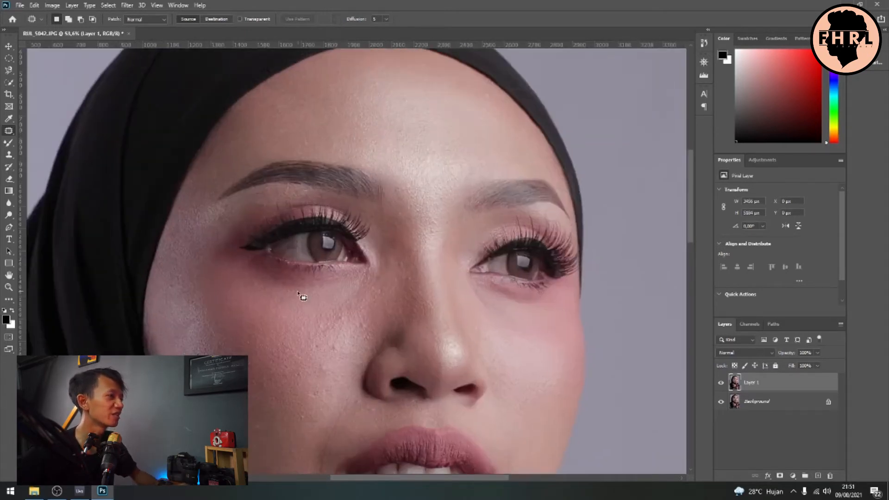
pyautogui.scroll(2, 298, 292)
pyautogui.moveTo(298, 289); pyautogui.dragTo(302, 197)
pyautogui.moveTo(219, 318); pyautogui.dragTo(238, 233)
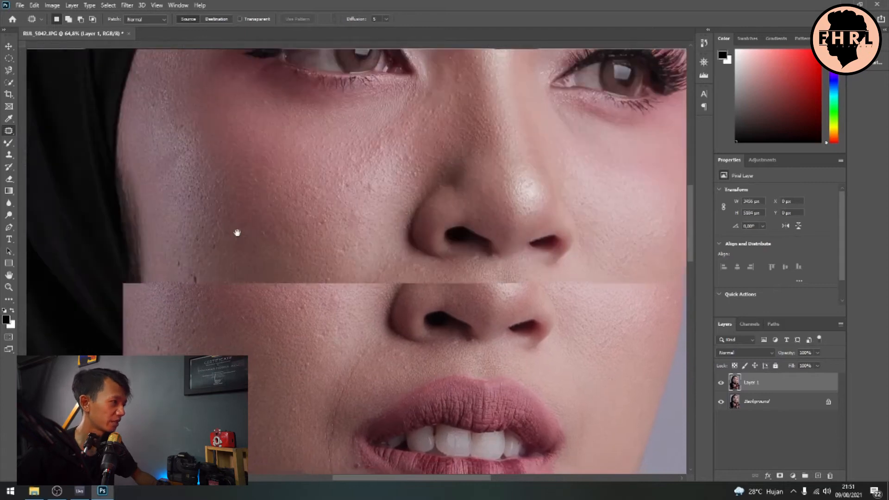
pyautogui.moveTo(188, 286)
pyautogui.mouseDown()
pyautogui.moveTo(204, 266)
pyautogui.moveTo(247, 298)
pyautogui.mouseUp()
pyautogui.hotkey('ctrl', 'd')
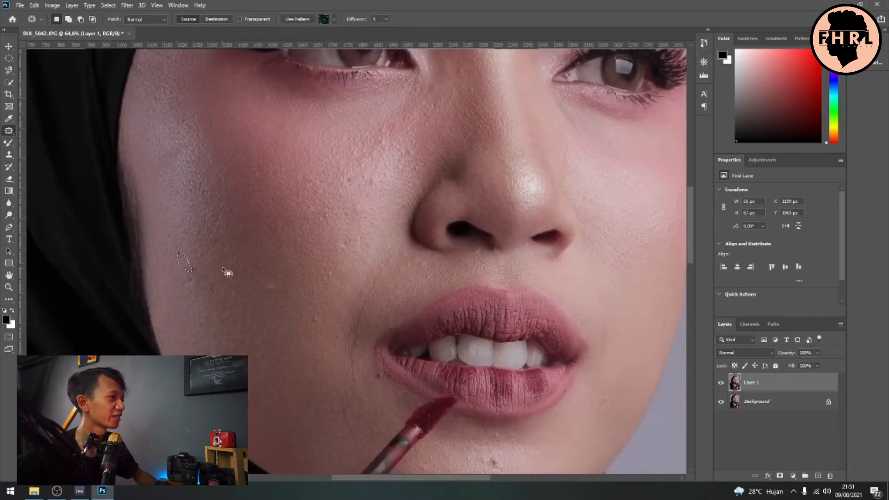
pyautogui.scroll(-3, 250, 268)
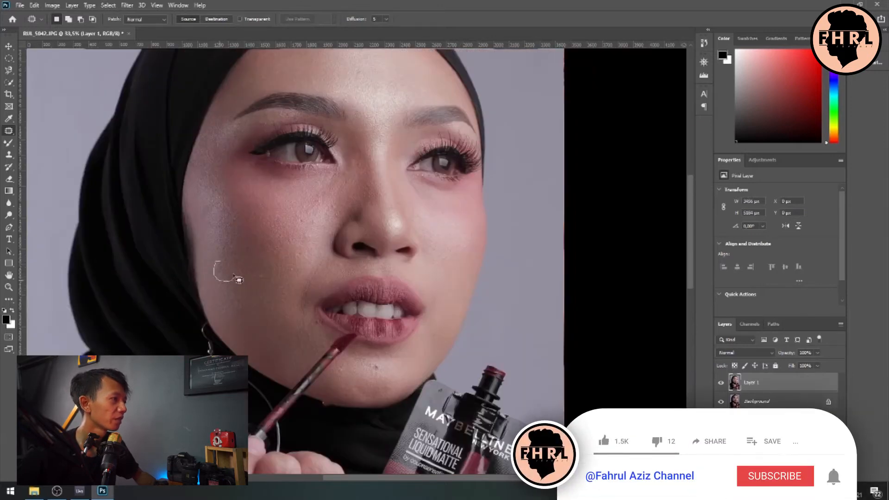
pyautogui.moveTo(258, 278); pyautogui.dragTo(270, 294)
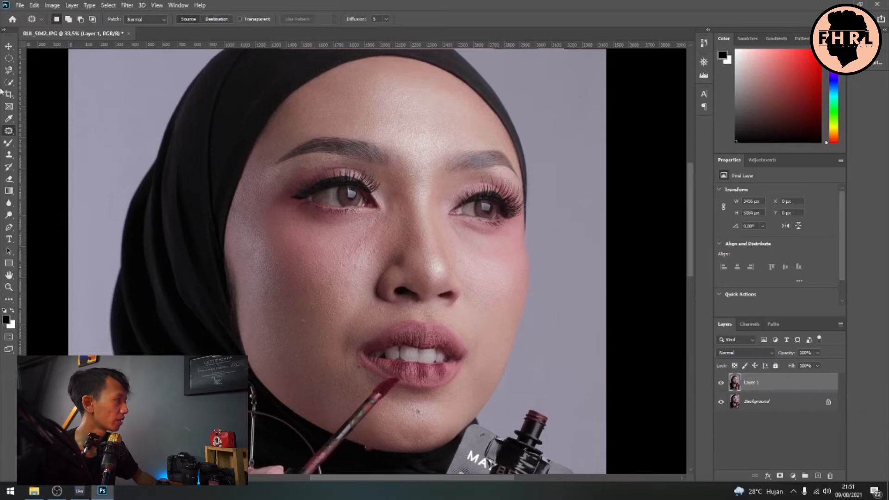
# Switch to the Mixer Brush tool for blending the skin
pyautogui.click(8, 144)
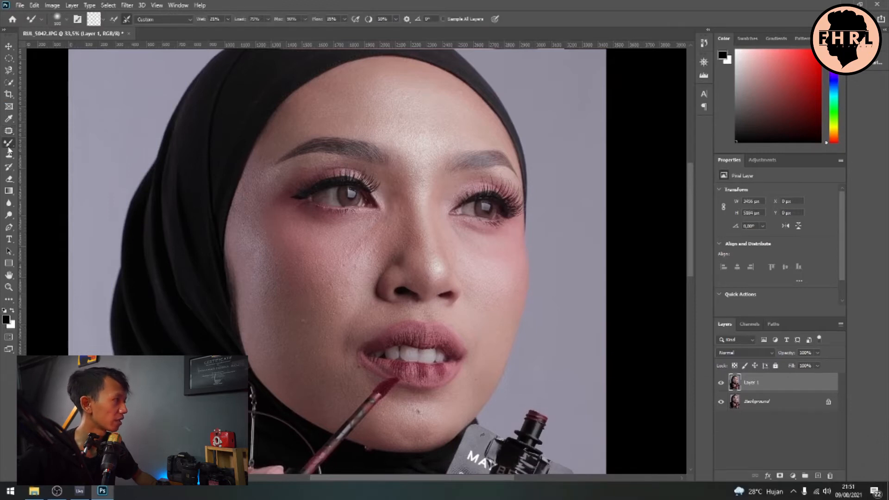
pyautogui.rightClick(8, 148)
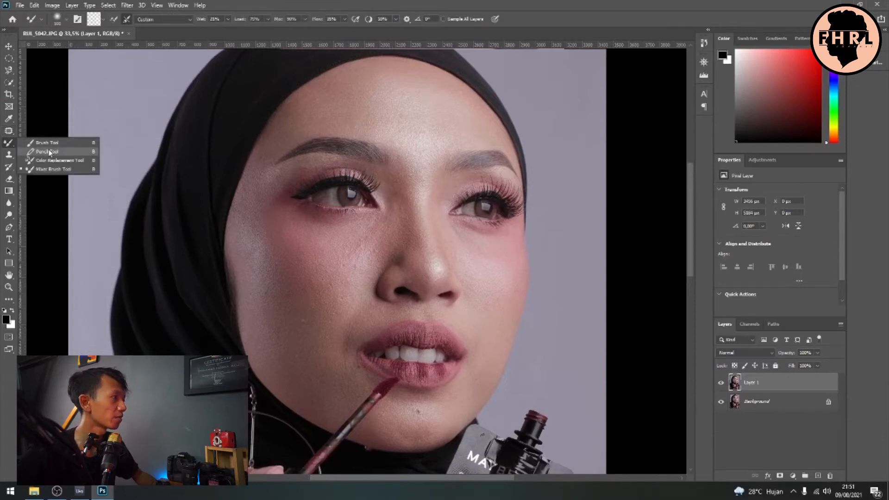
pyautogui.click(56, 169)
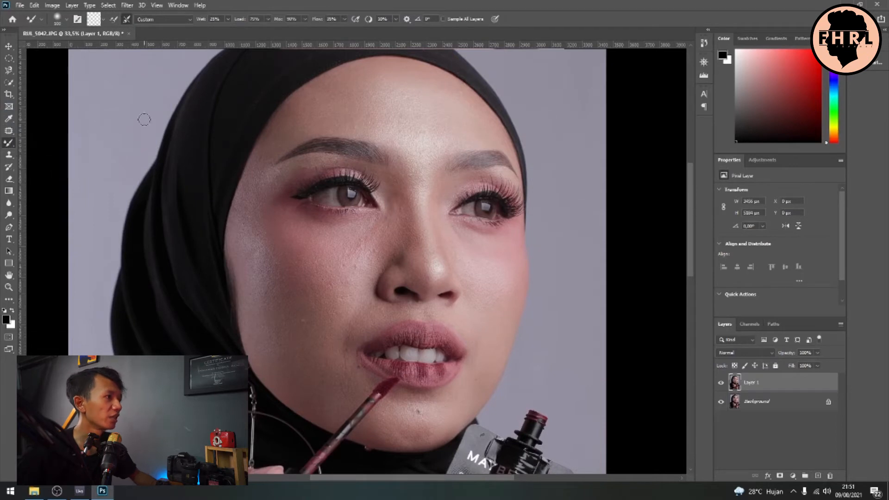
# Choose the Soft Round tip with 0% hardness for the Mixer Brush and adjust its size
pyautogui.scroll(1, 328, 234)
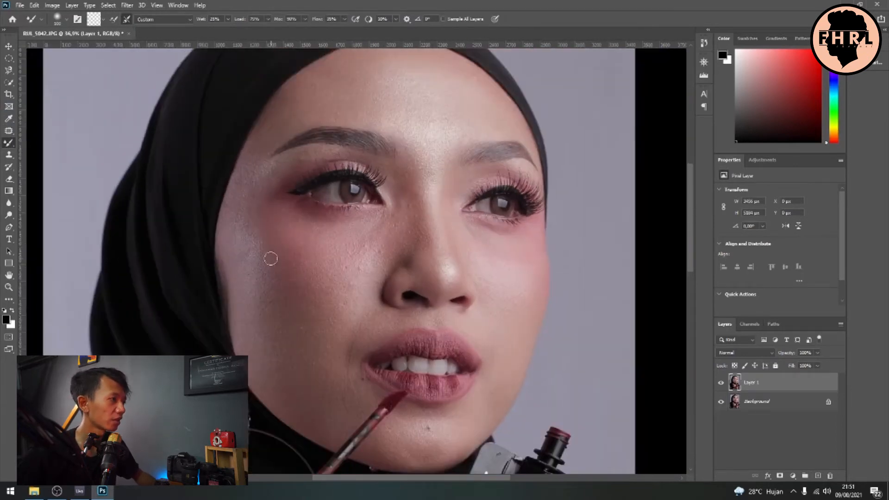
pyautogui.rightClick(271, 259)
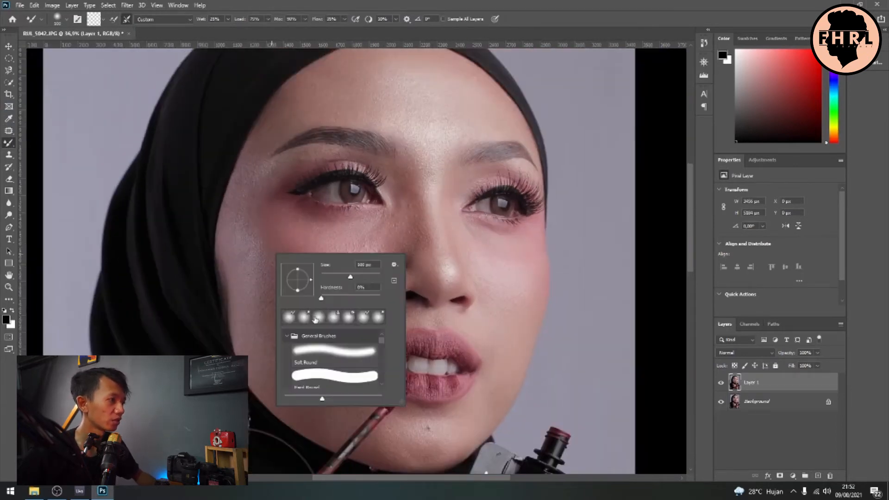
pyautogui.click(289, 316)
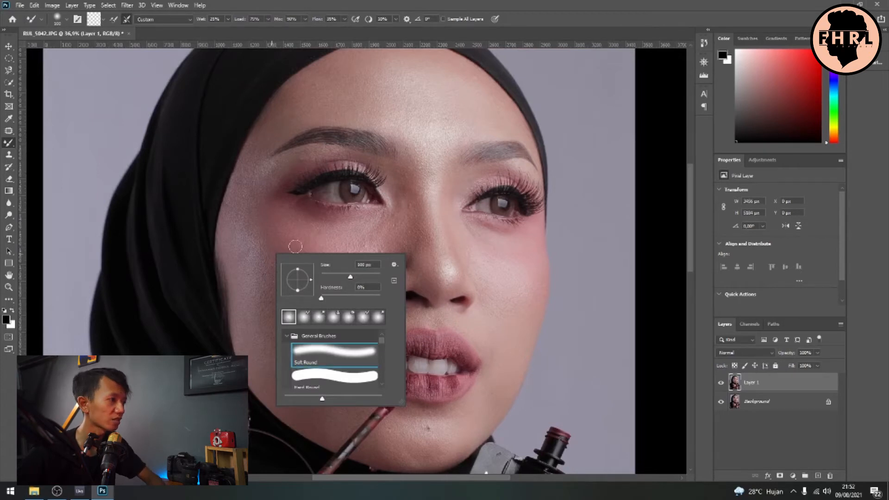
pyautogui.scroll(-1, 379, 348)
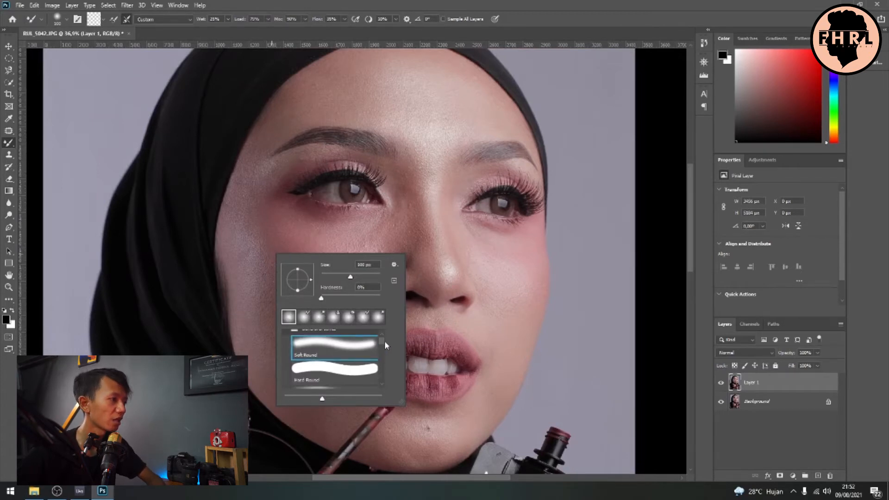
pyautogui.click(335, 371)
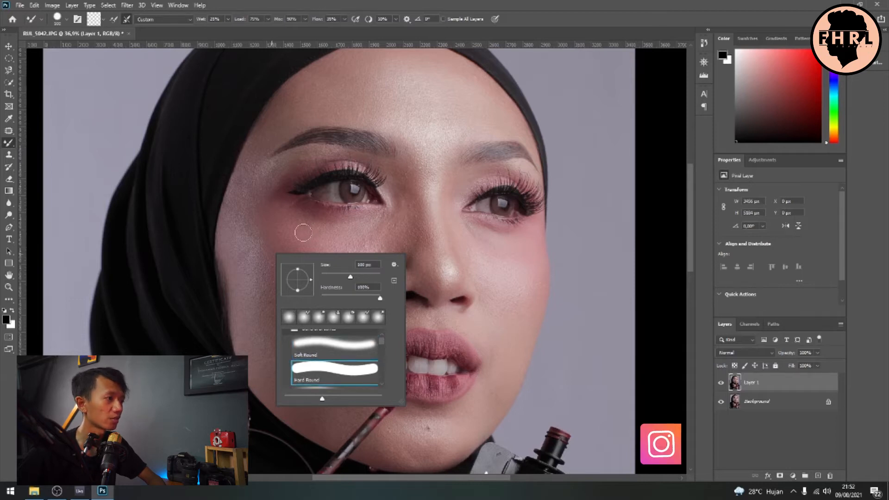
pyautogui.click(336, 346)
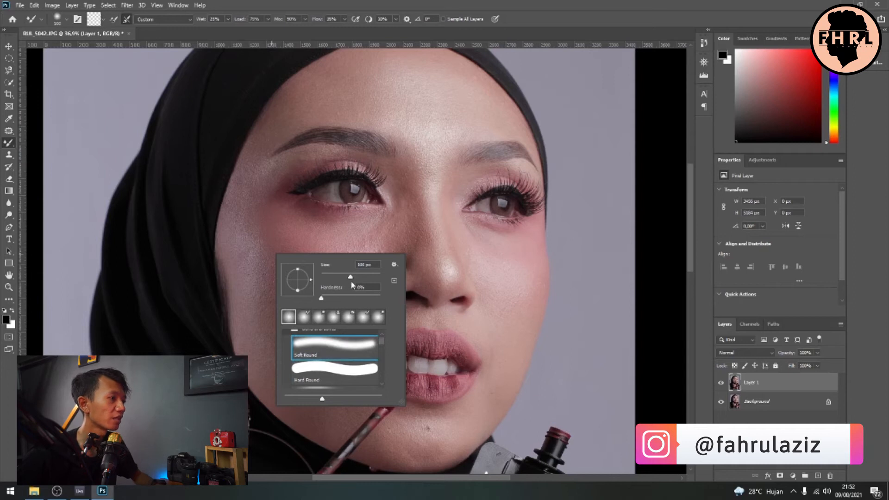
pyautogui.moveTo(332, 277); pyautogui.dragTo(348, 276)
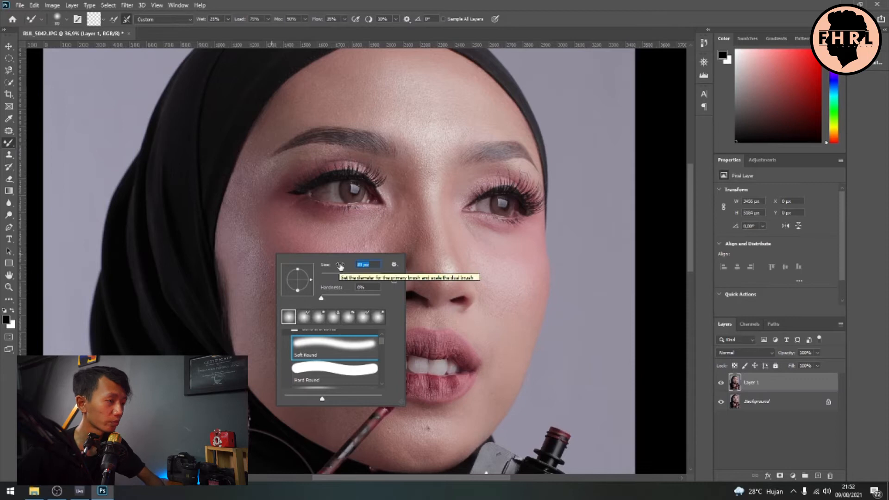
pyautogui.click(336, 246)
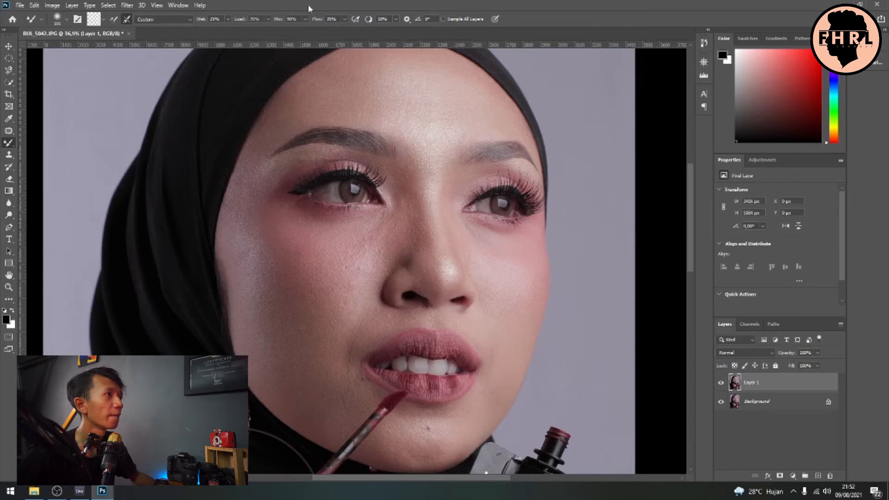
# Fit the Mixer Brush size to the cheek area beside the nose
pyautogui.scroll(5, 300, 289)
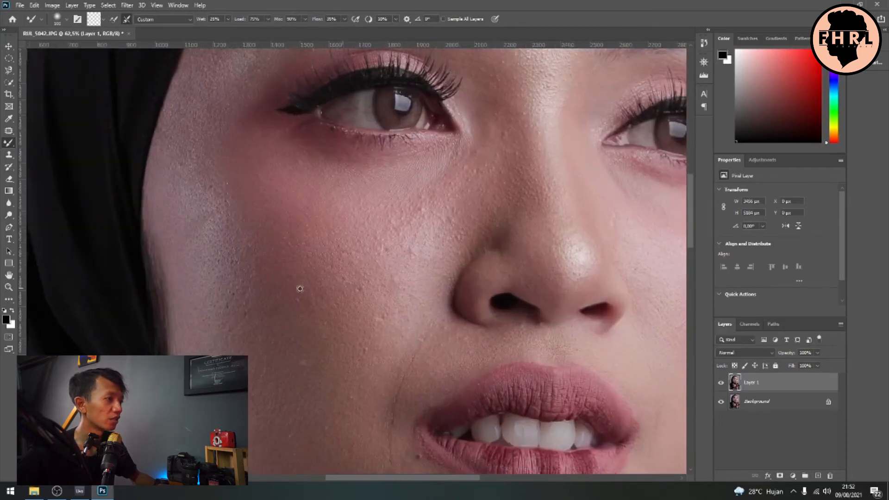
pyautogui.scroll(-5, 300, 289)
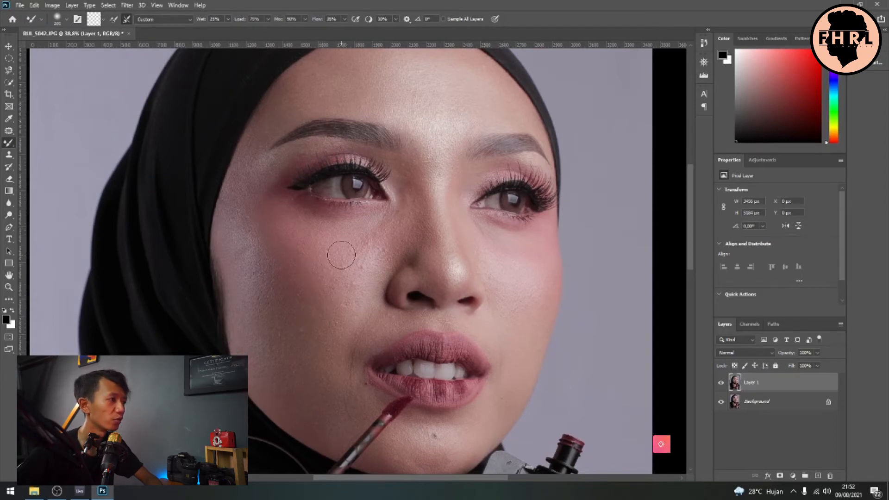
pyautogui.press('[')
pyautogui.press('[')
pyautogui.press(']')
pyautogui.press('[')
pyautogui.press('[')
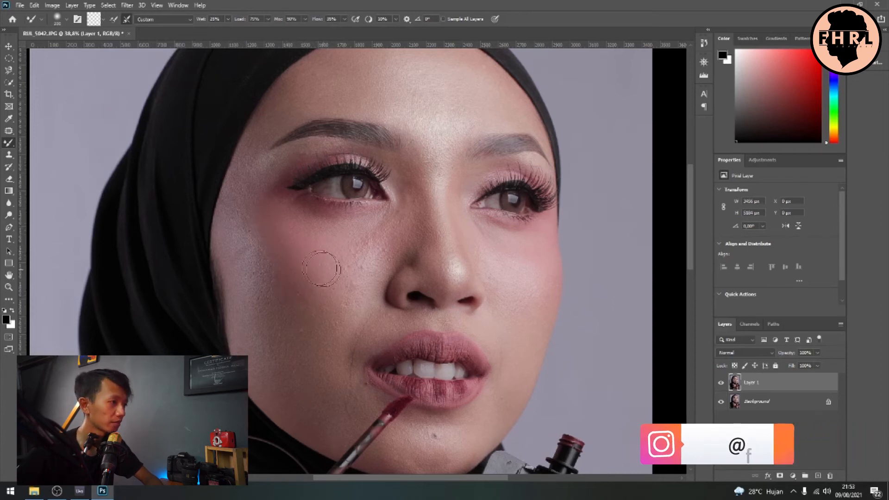
pyautogui.press(']')
pyautogui.press(']')
pyautogui.press('[')
pyautogui.press('[')
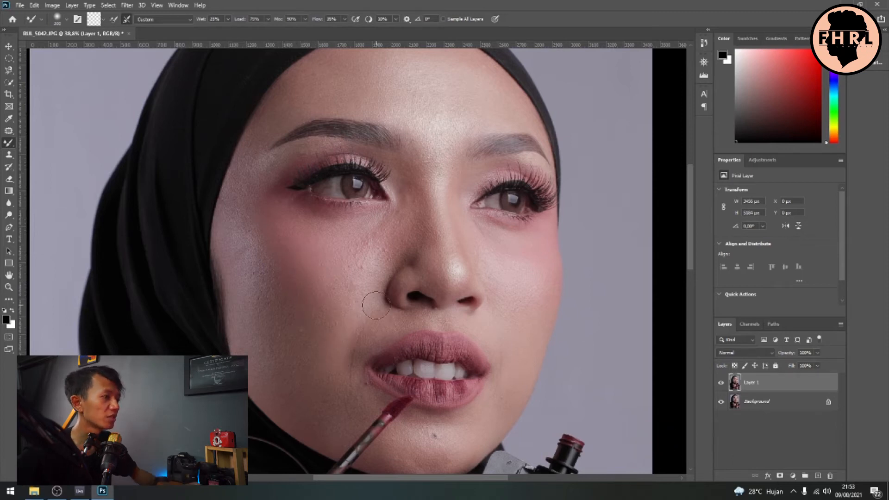
# Blend the skin texture on the left cheek between the nose and mouth corner, resizing the Mixer Brush to fit
pyautogui.scroll(3, 333, 367)
pyautogui.scroll(-1, 351, 353)
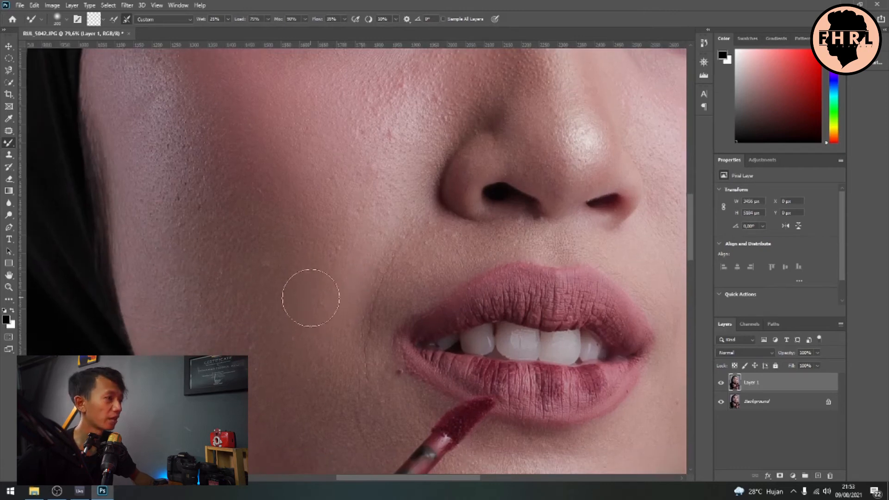
pyautogui.scroll(-2, 325, 293)
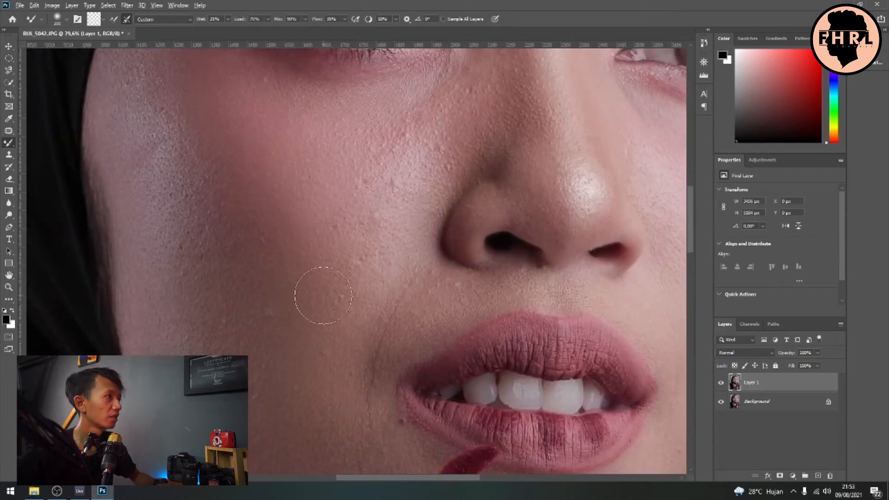
pyautogui.scroll(-2, 324, 292)
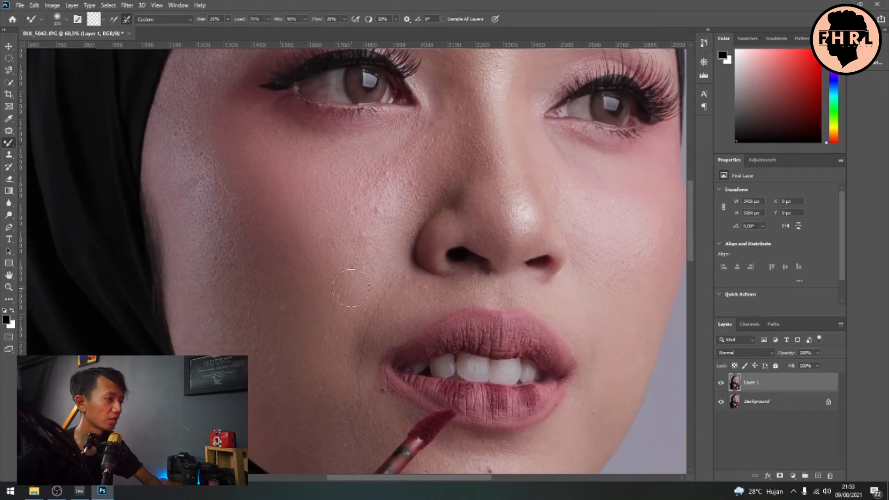
pyautogui.press('[')
pyautogui.press('[')
pyautogui.press('[')
pyautogui.press(']')
pyautogui.press(']')
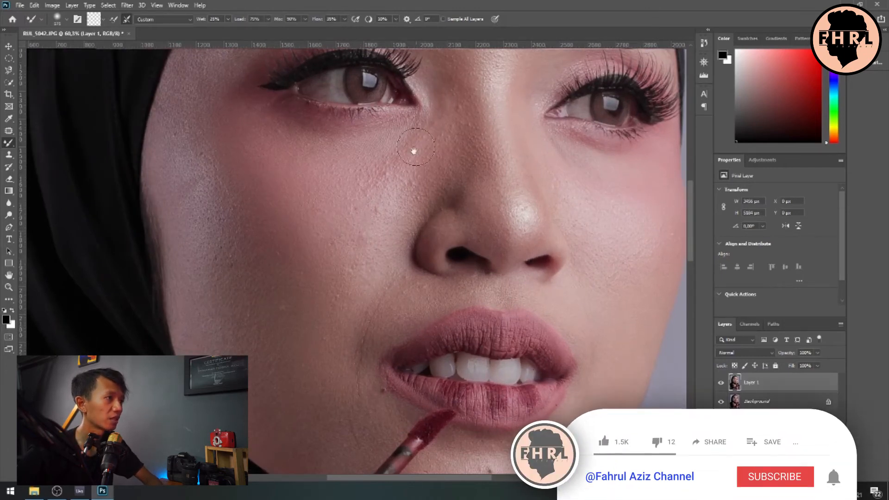
# Blend the skin along the side of the nose and below the inner corner of the left eye with a smaller Mixer Brush
pyautogui.moveTo(399, 176); pyautogui.dragTo(343, 271)
pyautogui.press('[')
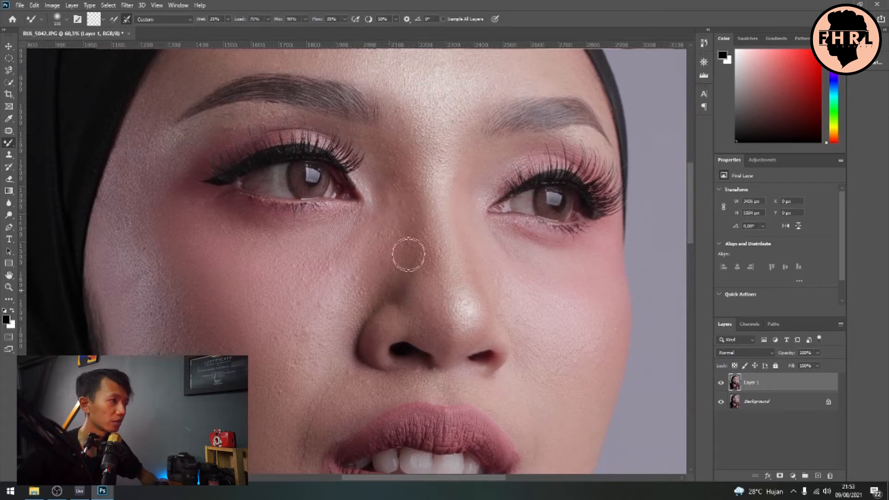
pyautogui.moveTo(398, 241); pyautogui.dragTo(395, 297)
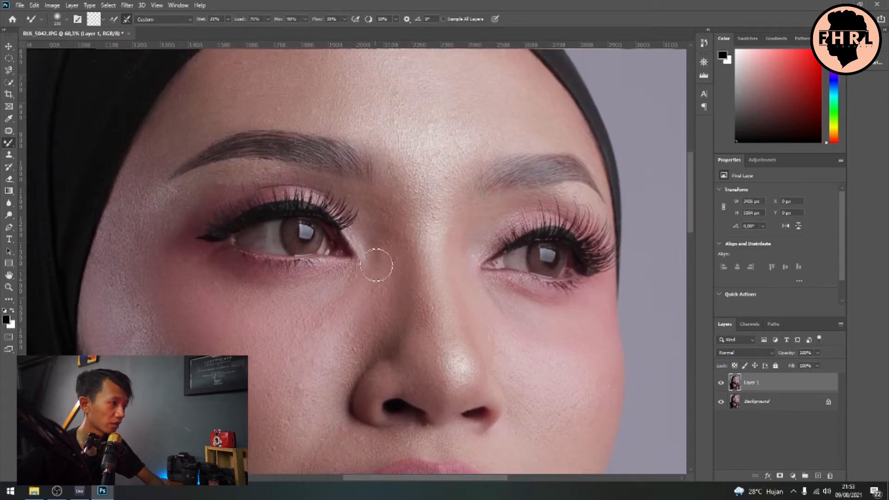
pyautogui.moveTo(331, 352); pyautogui.dragTo(359, 311)
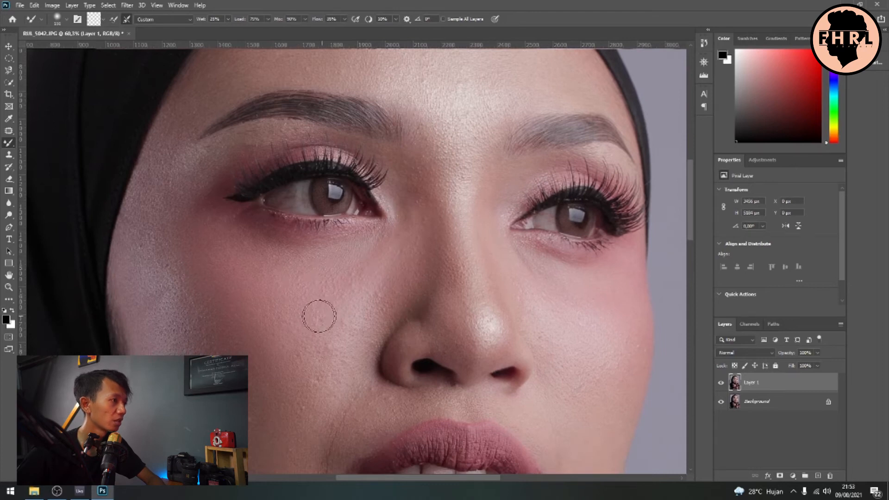
# Smooth the left cheek below the outer eye and towards the hijab edge with the Mixer Brush, varying the brush size
pyautogui.press('[')
pyautogui.press(']')
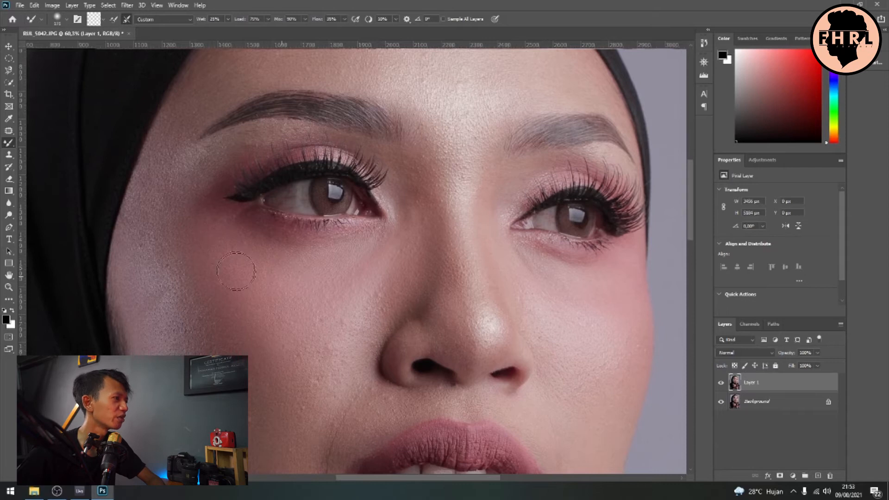
pyautogui.moveTo(227, 299); pyautogui.dragTo(255, 263)
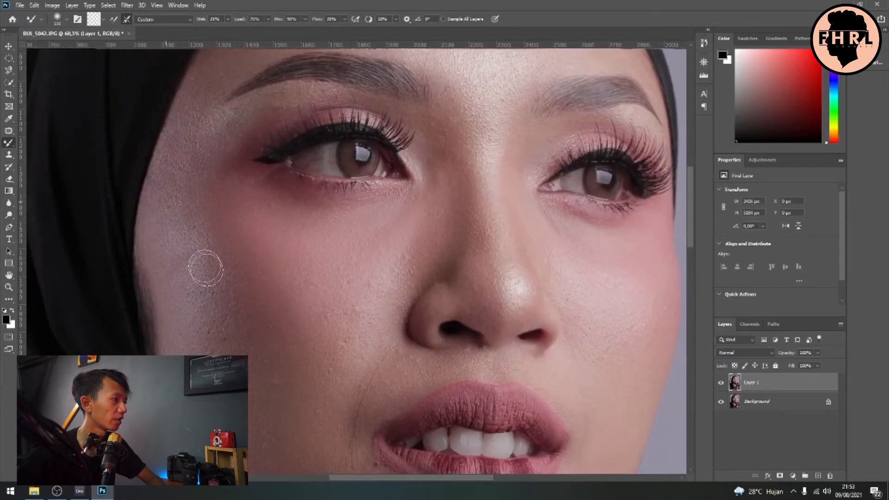
pyautogui.press(']')
pyautogui.moveTo(207, 304); pyautogui.dragTo(195, 330)
pyautogui.moveTo(198, 333)
pyautogui.mouseDown()
pyautogui.moveTo(260, 325)
pyautogui.moveTo(264, 302)
pyautogui.mouseUp()
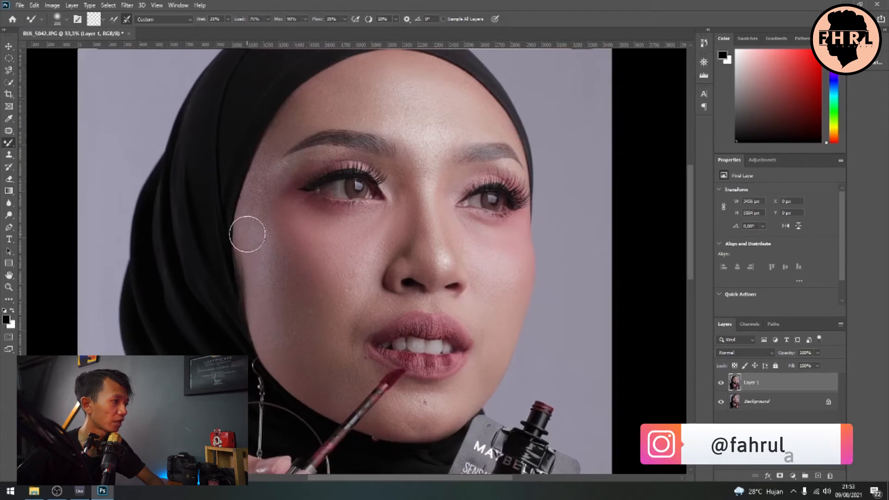
# Blend the lower left cheek and jaw area with a larger Mixer Brush
pyautogui.press(']')
pyautogui.moveTo(295, 320); pyautogui.dragTo(280, 278)
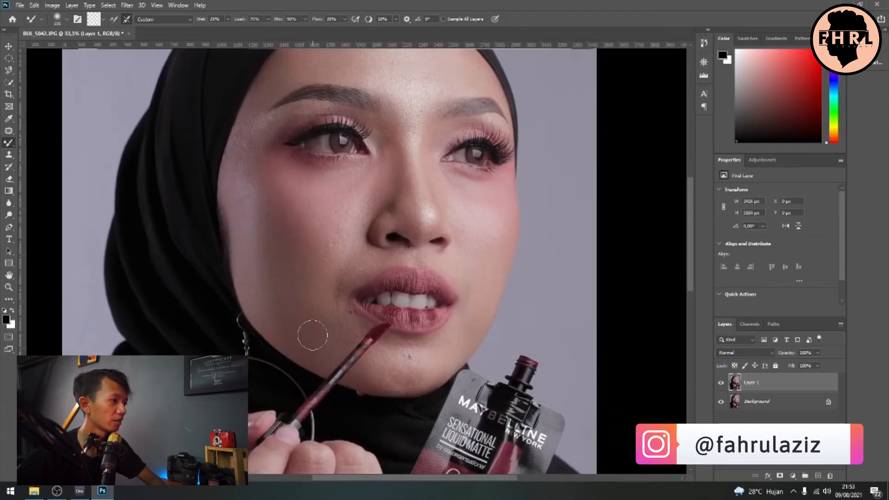
pyautogui.press(']')
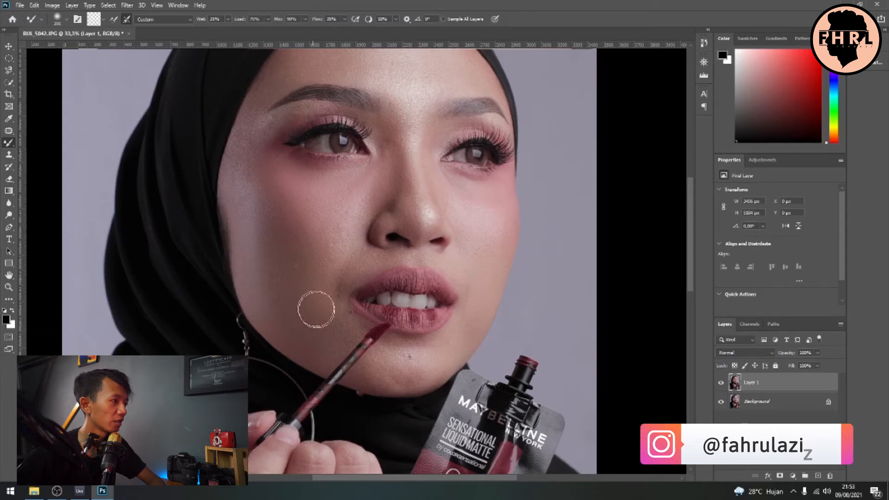
pyautogui.moveTo(315, 254); pyautogui.dragTo(277, 331)
pyautogui.press('[')
pyautogui.press('[')
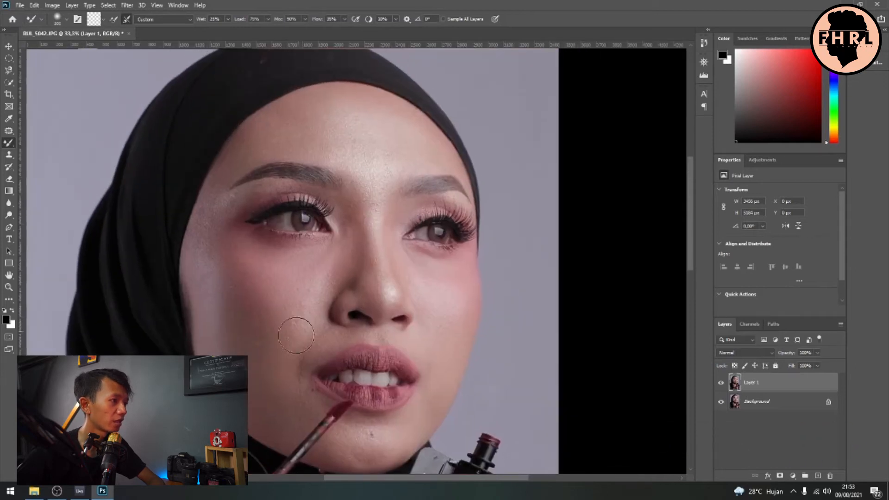
# Switch to the Patch tool and patch the uneven skin beside the left mouth corner with nearby clean skin, clearing the selection
pyautogui.hotkey('ctrl', '+')
pyautogui.hotkey('ctrl', '+')
pyautogui.hotkey('ctrl', '+')
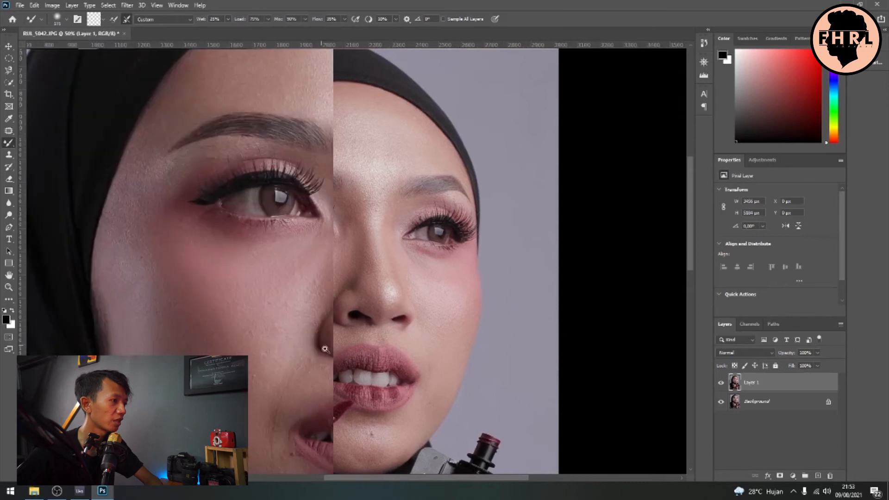
pyautogui.moveTo(326, 327); pyautogui.dragTo(331, 309)
pyautogui.hotkey('ctrl', '+')
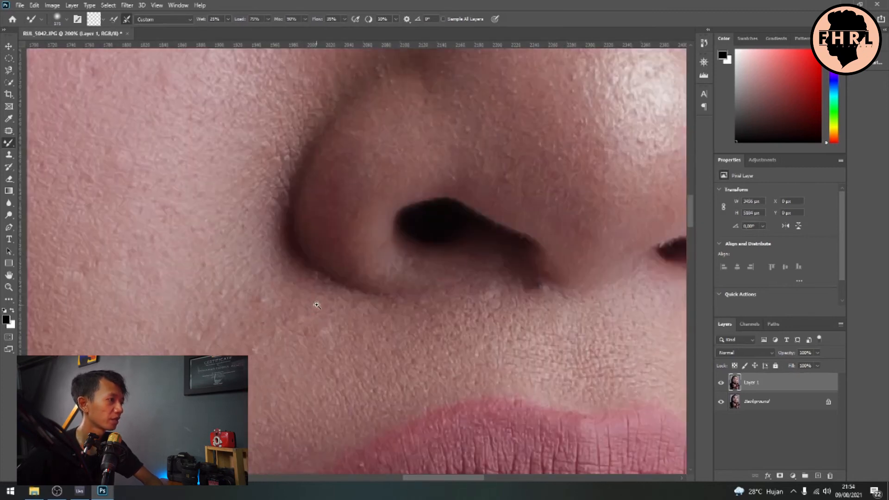
pyautogui.hotkey('ctrl', '-')
pyautogui.scroll(-1, 297, 329)
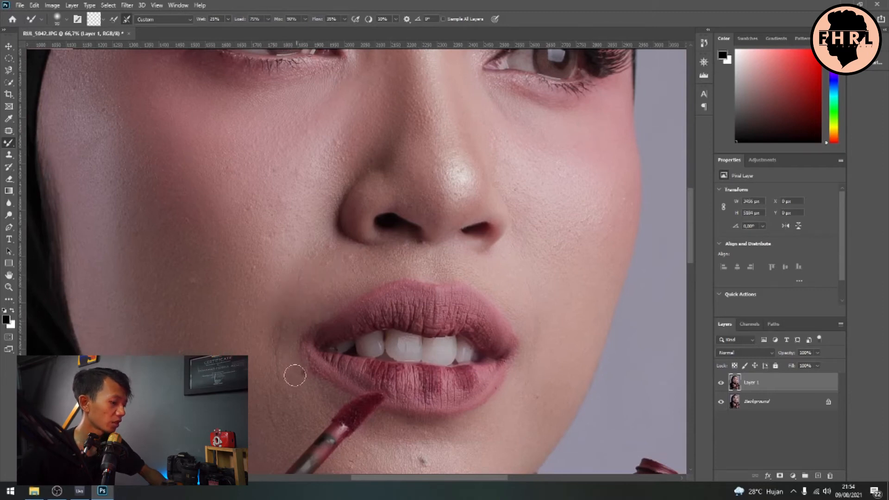
pyautogui.press('j')
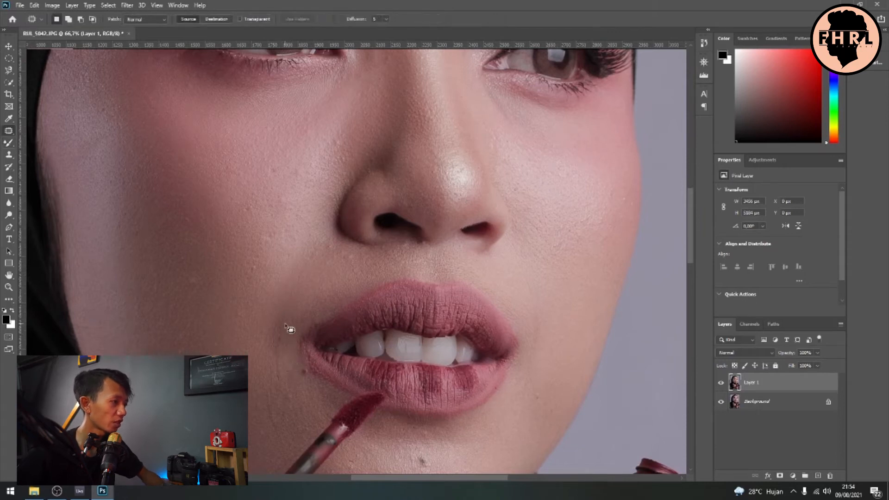
pyautogui.moveTo(292, 337); pyautogui.dragTo(294, 311)
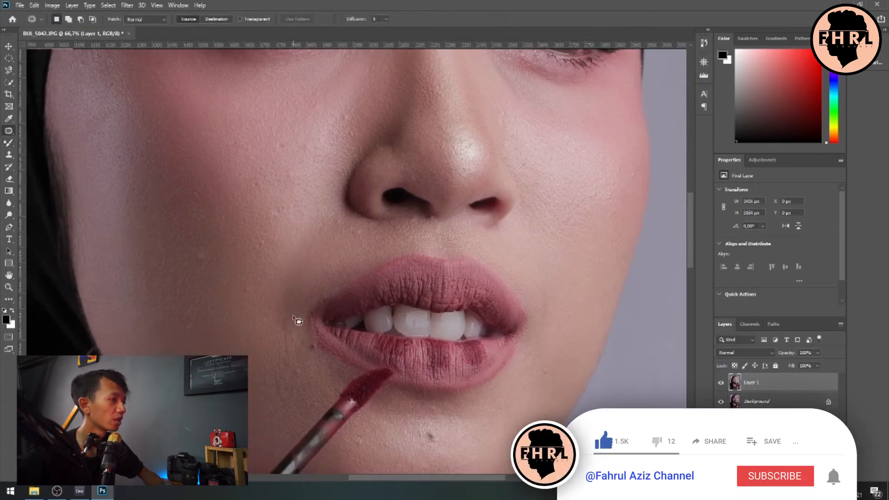
pyautogui.moveTo(283, 347)
pyautogui.mouseDown()
pyautogui.moveTo(274, 310)
pyautogui.moveTo(266, 374)
pyautogui.moveTo(291, 387)
pyautogui.moveTo(292, 378)
pyautogui.mouseUp()
pyautogui.moveTo(274, 364); pyautogui.dragTo(254, 342)
pyautogui.hotkey('ctrl', 'd')
# Switch from the Patch tool back to the Mixer Brush and blend the skin along the nose
pyautogui.moveTo(281, 298); pyautogui.dragTo(235, 382)
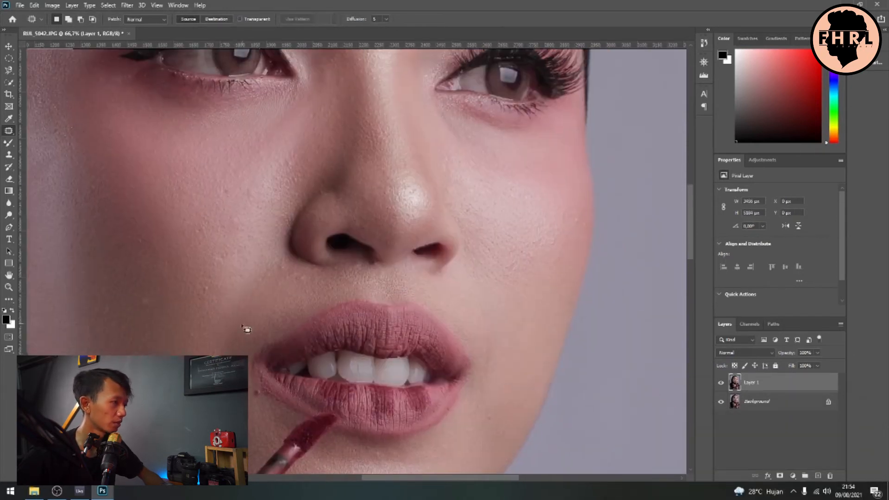
pyautogui.moveTo(268, 308); pyautogui.dragTo(267, 334)
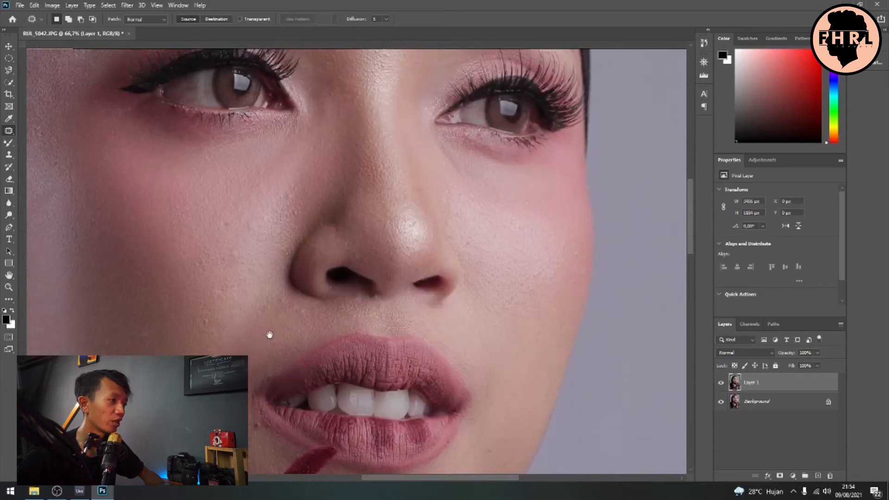
pyautogui.moveTo(354, 312); pyautogui.dragTo(284, 292)
pyautogui.moveTo(217, 350); pyautogui.dragTo(235, 321)
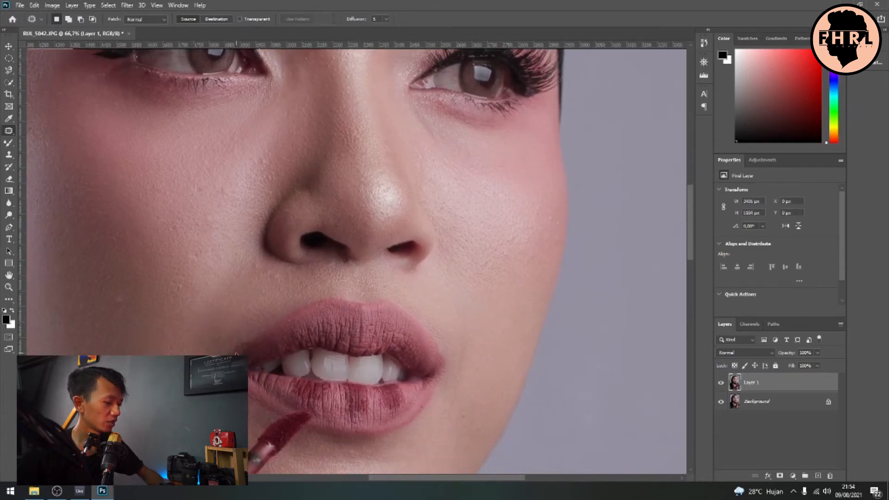
pyautogui.press('b')
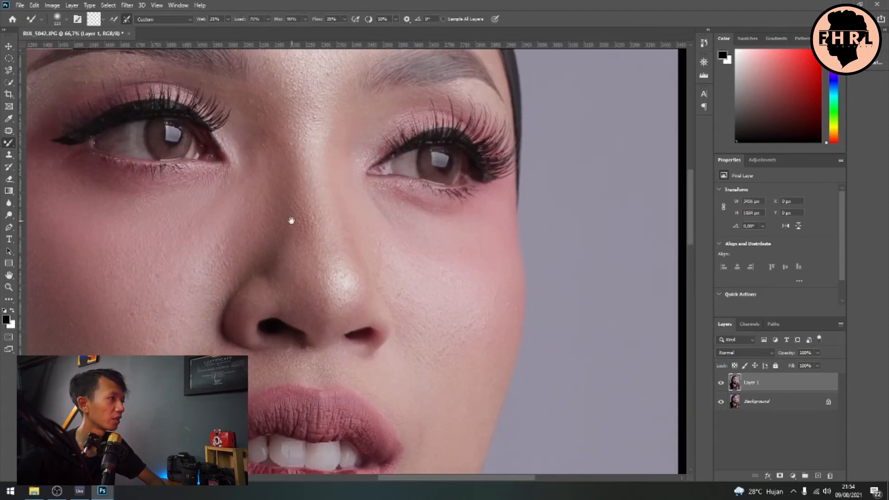
pyautogui.moveTo(292, 221); pyautogui.dragTo(319, 250)
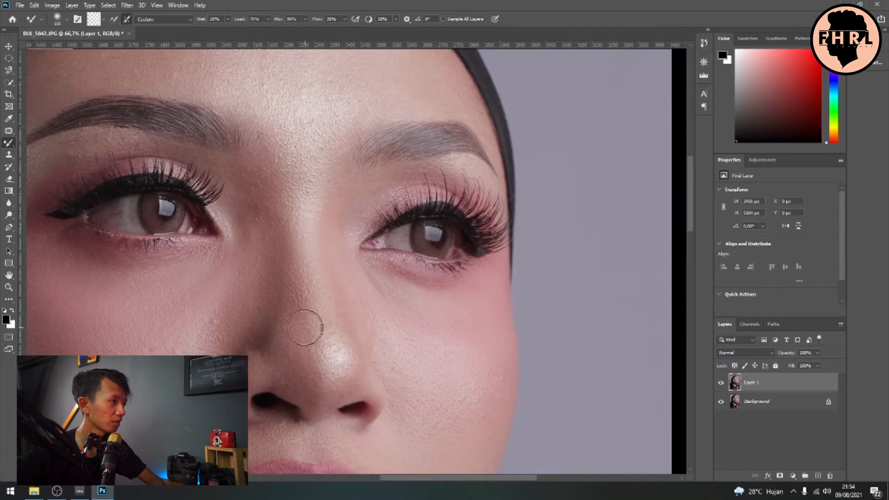
# Smooth the forehead skin above and between the eyebrows with the Mixer Brush, reducing the brush size as needed
pyautogui.hotkey('ctrl', '+')
pyautogui.hotkey('ctrl', '-')
pyautogui.hotkey('ctrl', '-')
pyautogui.hotkey('ctrl', '-')
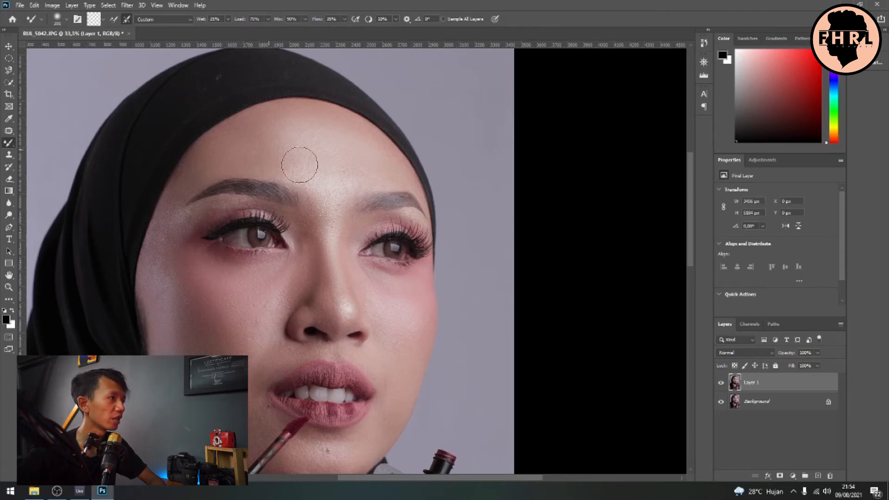
pyautogui.press('[')
pyautogui.press('[')
pyautogui.press('[')
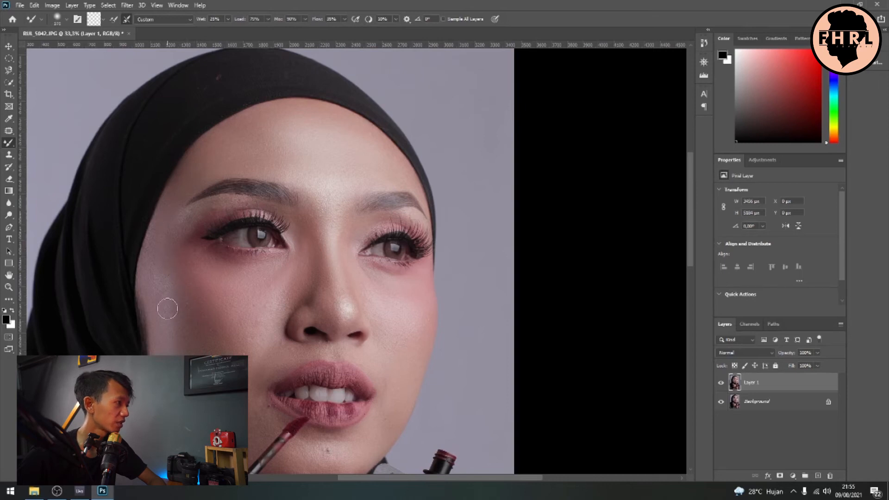
# Blend the skin of the lower right cheek and jaw beside the mouth with the Mixer Brush
pyautogui.hotkey('ctrl', '-')
pyautogui.hotkey('ctrl', '-')
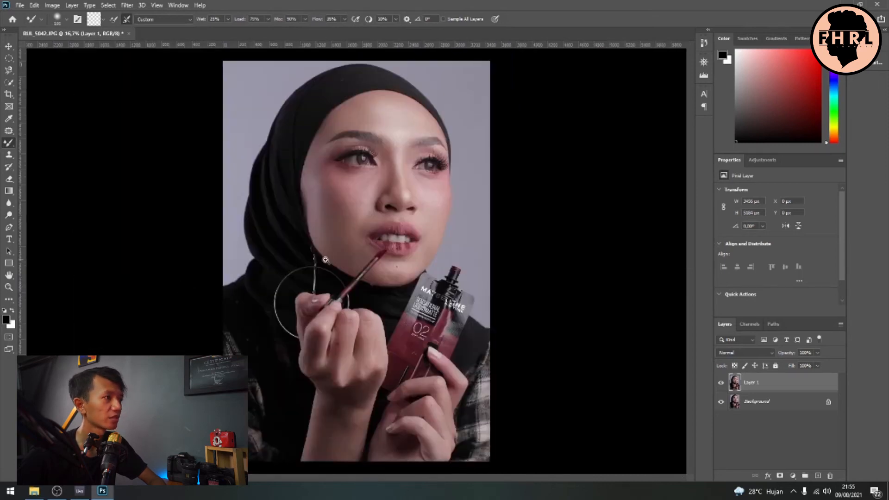
pyautogui.hotkey('ctrl', '+')
pyautogui.hotkey('ctrl', '+')
pyautogui.hotkey('ctrl', '+')
pyautogui.moveTo(379, 229); pyautogui.dragTo(235, 348)
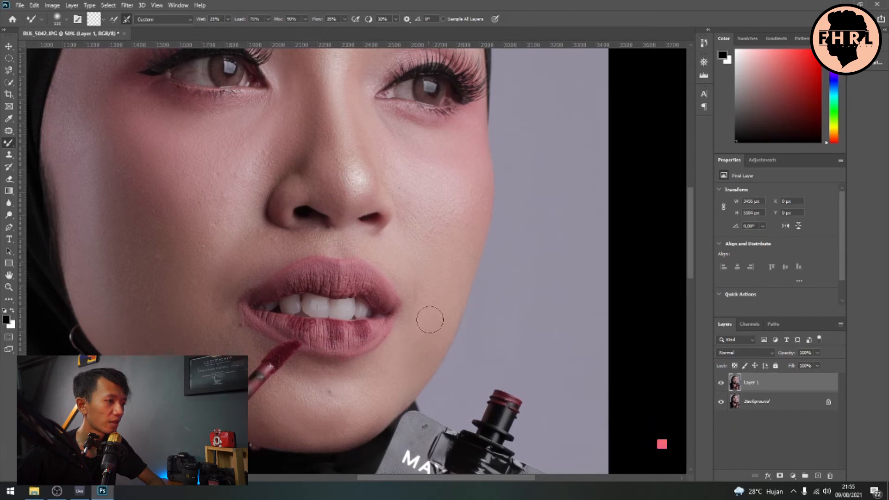
pyautogui.moveTo(439, 312); pyautogui.dragTo(391, 394)
pyautogui.press(']')
# Smooth the bridge and side of the nose with a smaller Mixer Brush
pyautogui.press('[')
pyautogui.press('[')
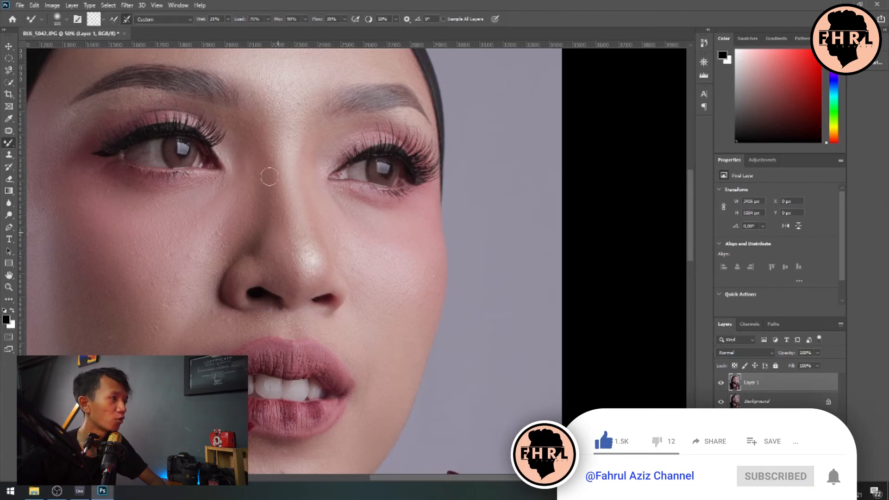
pyautogui.press('[')
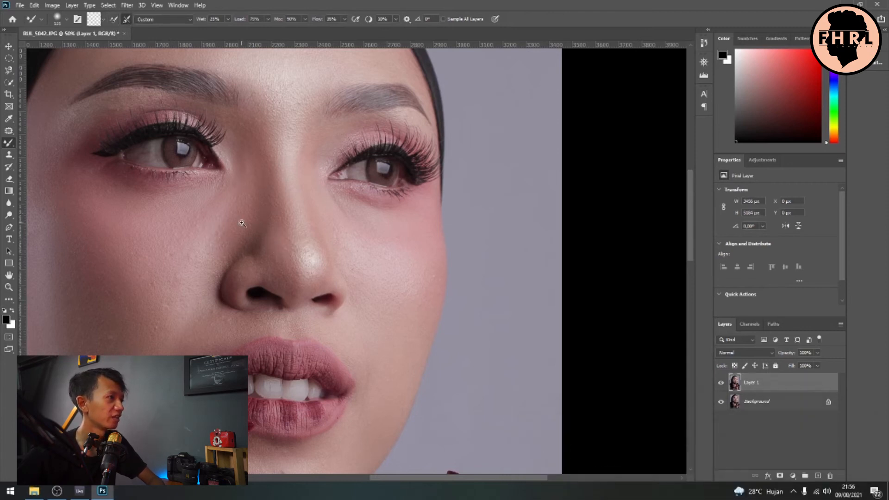
pyautogui.hotkey('ctrl', '-')
pyautogui.hotkey('ctrl', '-')
pyautogui.moveTo(333, 214); pyautogui.dragTo(296, 225)
pyautogui.press('[')
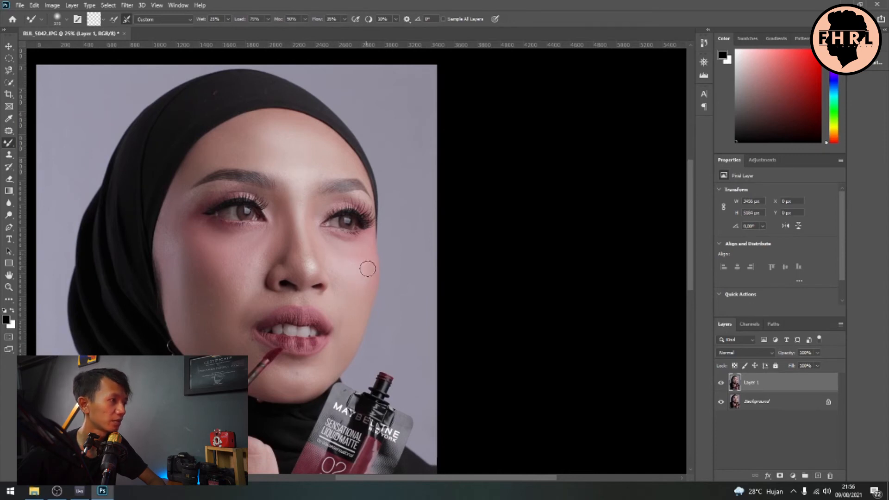
# Smooth the right cheek below the eye and beside the nose with the Mixer Brush, reselecting the Mixer Brush tool
pyautogui.hotkey('ctrl', '+')
pyautogui.hotkey('ctrl', '+')
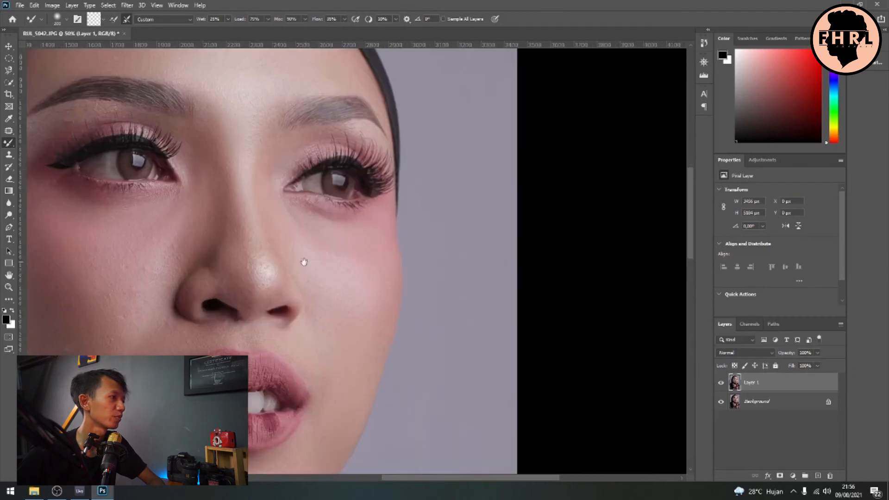
pyautogui.moveTo(307, 256); pyautogui.dragTo(333, 245)
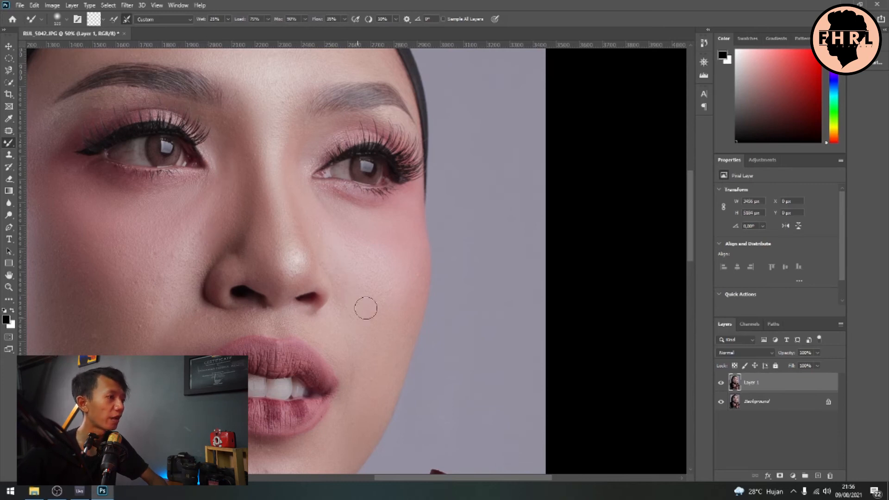
pyautogui.rightClick(10, 145)
pyautogui.click(35, 169)
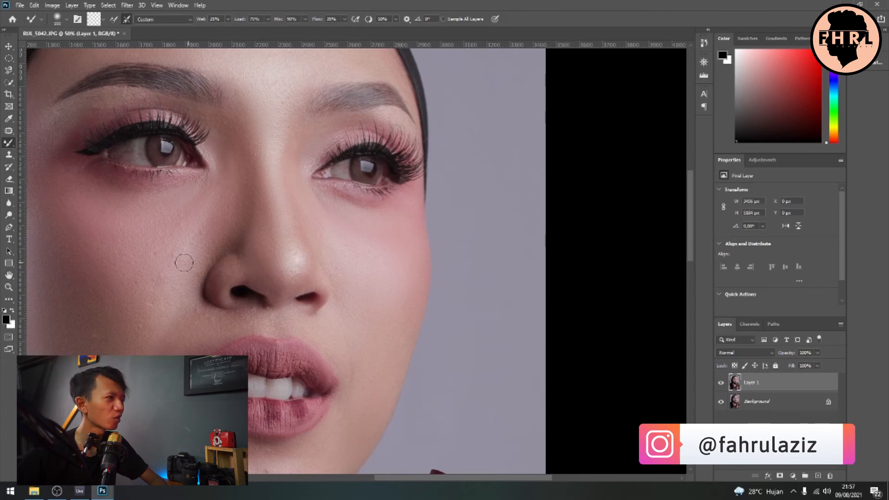
# Even out the left cheek beside the nose with the Mixer Brush, alternating between larger and smaller brush sizes
pyautogui.press(']')
pyautogui.press(']')
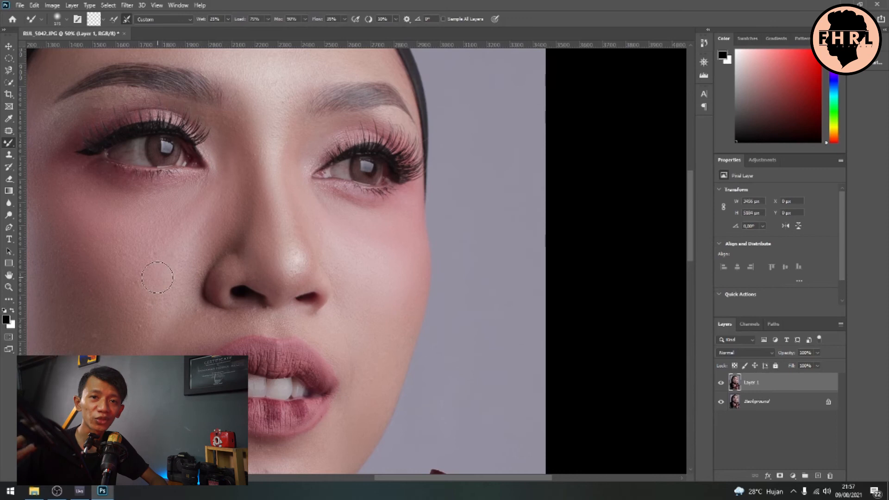
pyautogui.press('[')
pyautogui.press('[')
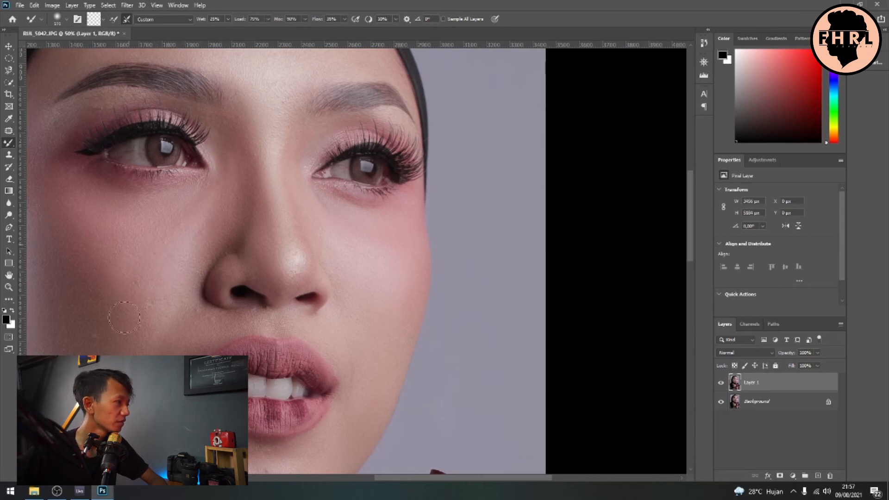
pyautogui.moveTo(160, 278)
pyautogui.mouseDown()
pyautogui.moveTo(226, 254)
pyautogui.moveTo(168, 293)
pyautogui.moveTo(187, 278)
pyautogui.moveTo(177, 347)
pyautogui.moveTo(177, 245)
pyautogui.mouseUp()
pyautogui.press(']')
pyautogui.press(']')
pyautogui.press('[')
pyautogui.hotkey('ctrl', '-')
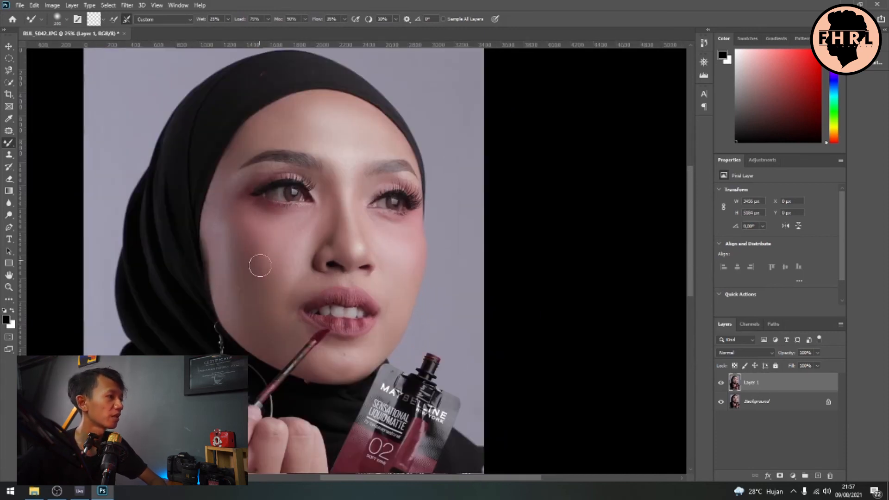
pyautogui.hotkey('ctrl', '-')
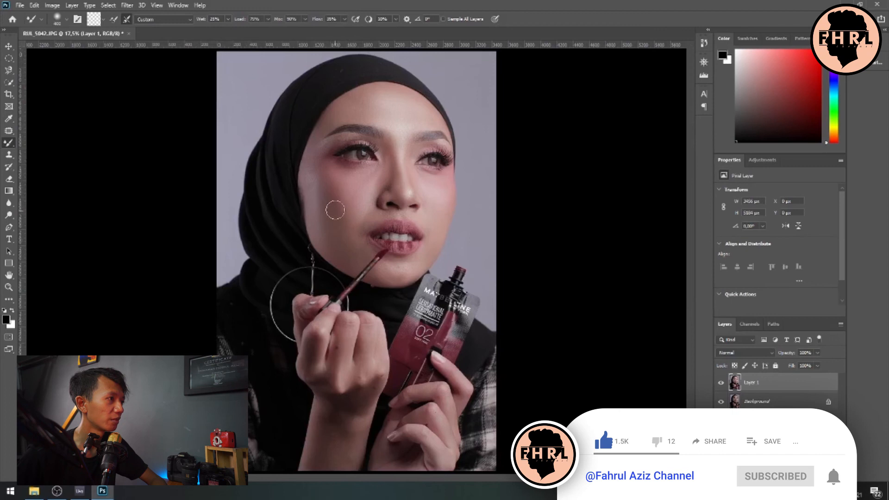
# Hide Layer 1, examine the original skin around the nose and mouth, and show the layer again to compare
pyautogui.click(721, 383)
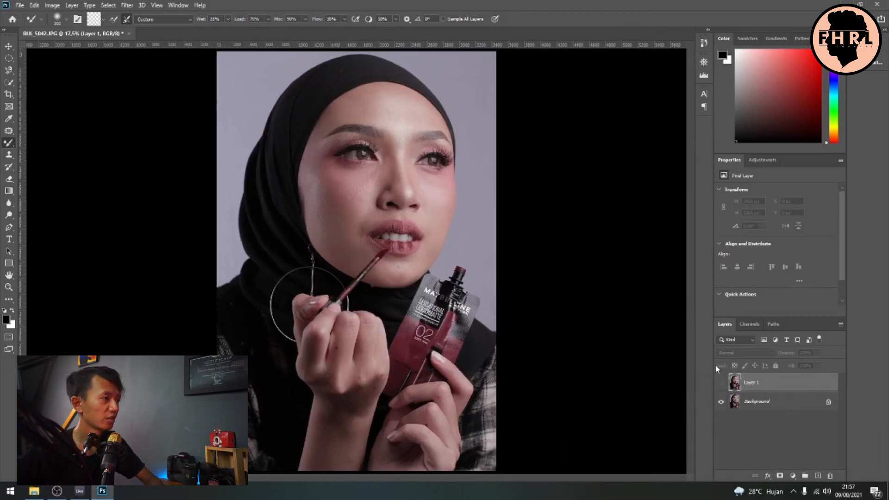
pyautogui.hotkey('ctrl', '+')
pyautogui.hotkey('ctrl', '+')
pyautogui.hotkey('ctrl', '+')
pyautogui.moveTo(561, 288); pyautogui.dragTo(522, 372)
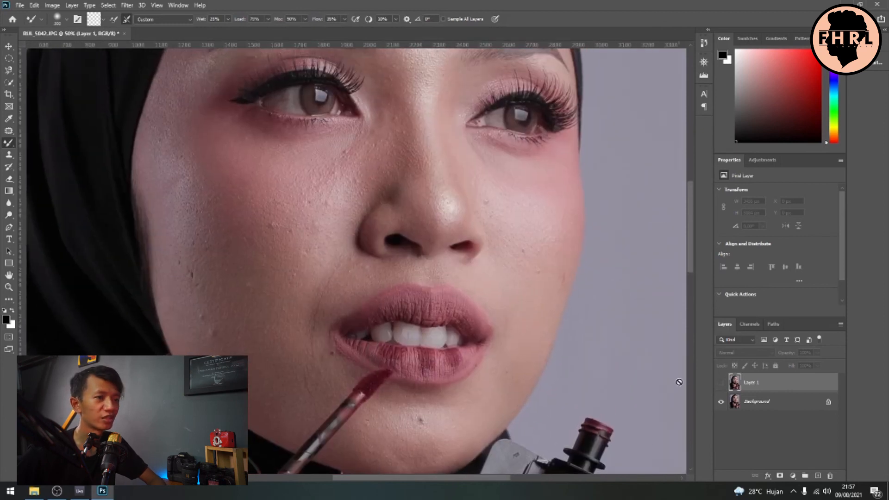
pyautogui.click(721, 382)
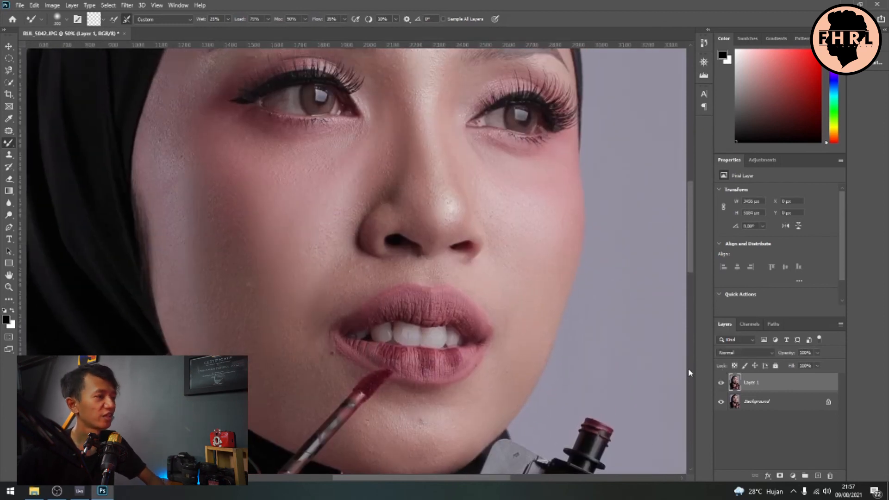
# Smooth the skin between the nose and the upper lip with a progressively smaller Mixer Brush
pyautogui.hotkey('ctrl', '0')
pyautogui.hotkey('ctrl', '+')
pyautogui.hotkey('ctrl', '+')
pyautogui.hotkey('ctrl', '+')
pyautogui.moveTo(417, 188); pyautogui.dragTo(337, 273)
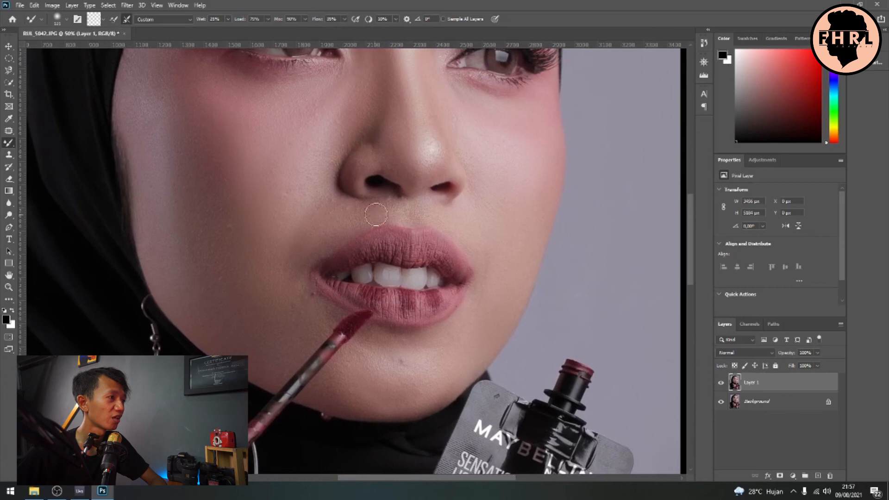
pyautogui.press('[')
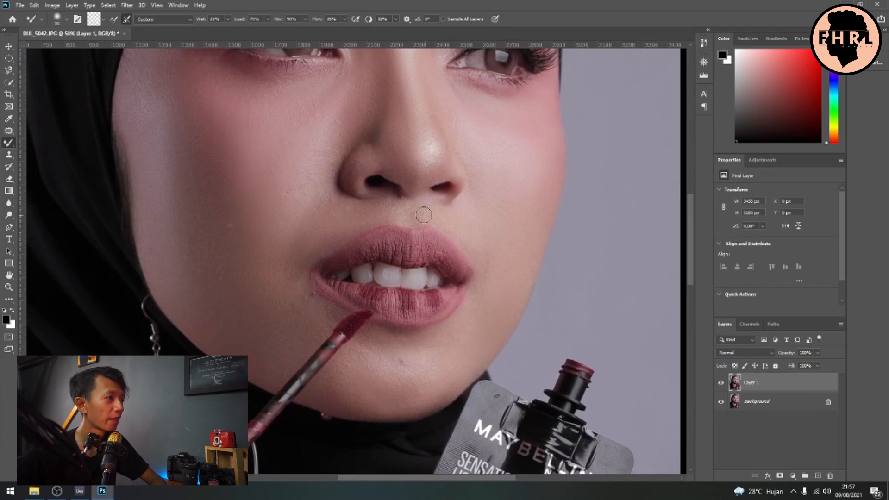
pyautogui.press('[')
pyautogui.press('[')
# Blend the skin around the left nostril with the small Mixer Brush and the adjacent left cheek with a larger one
pyautogui.moveTo(334, 188); pyautogui.dragTo(325, 266)
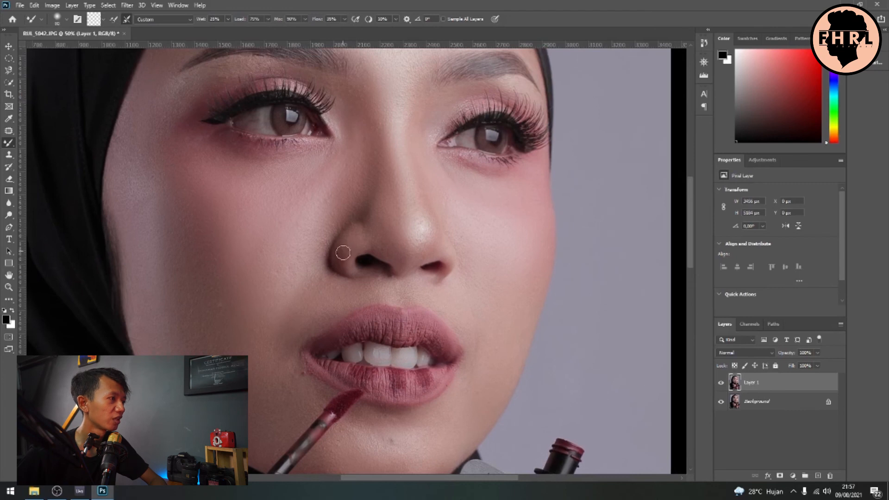
pyautogui.press(']')
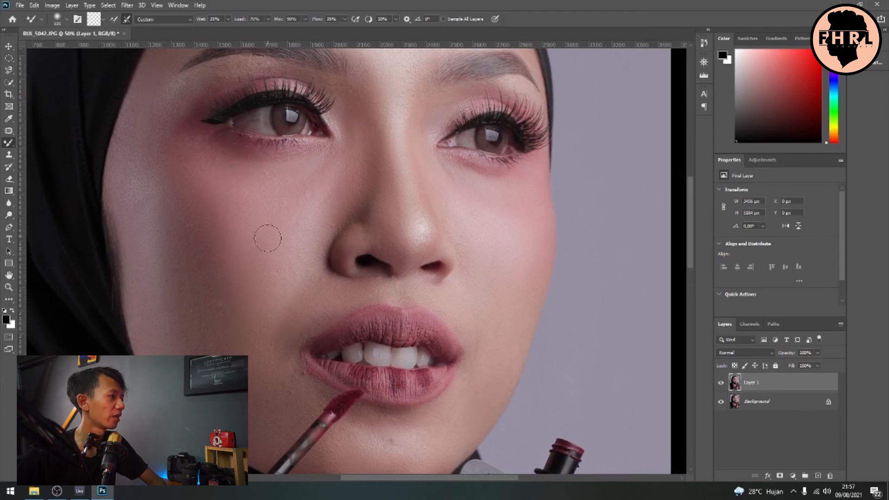
pyautogui.hotkey('ctrl', '-')
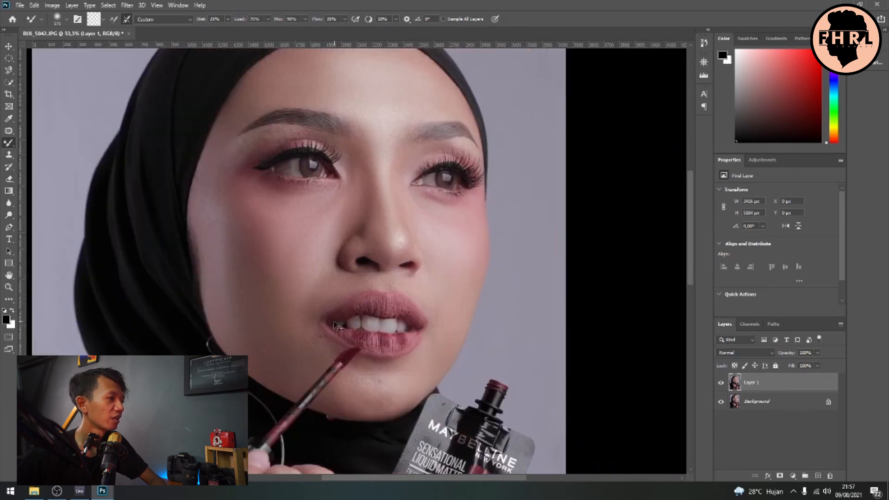
# Compare the whole portrait before and after retouching by hiding and showing Layer 1
pyautogui.hotkey('ctrl', '0')
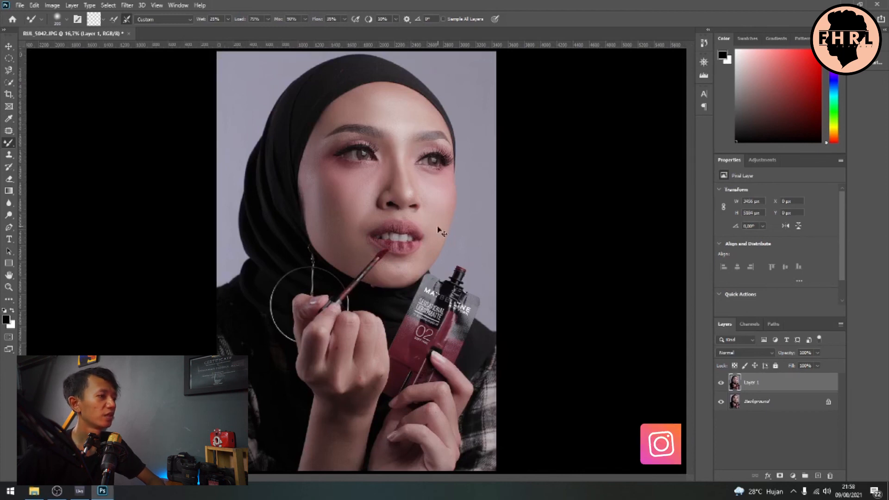
pyautogui.hotkey('ctrl', '-')
pyautogui.hotkey('ctrl', '-')
pyautogui.hotkey('ctrl', '+')
pyautogui.hotkey('ctrl', '-')
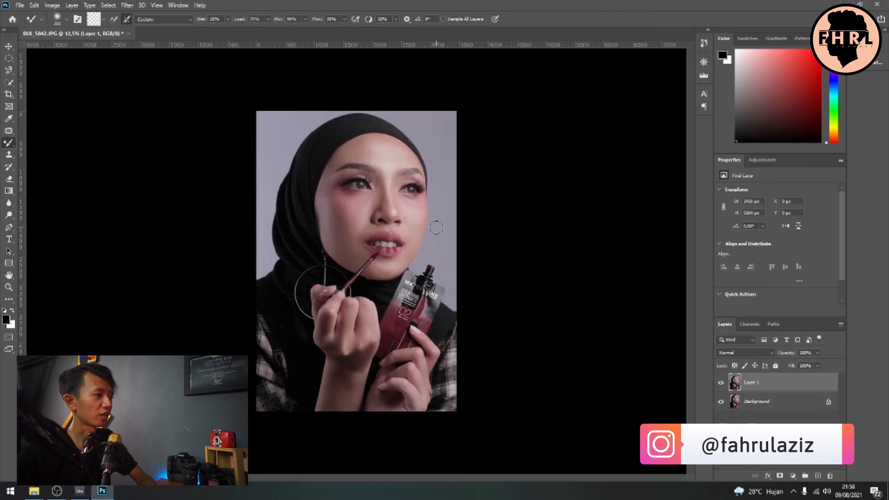
pyautogui.scroll(-1, 439, 245)
pyautogui.scroll(2, 441, 225)
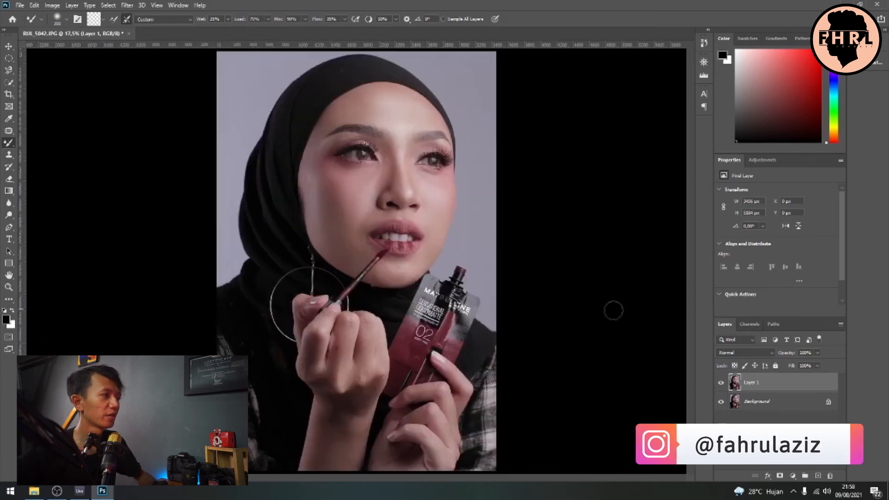
pyautogui.click(721, 385)
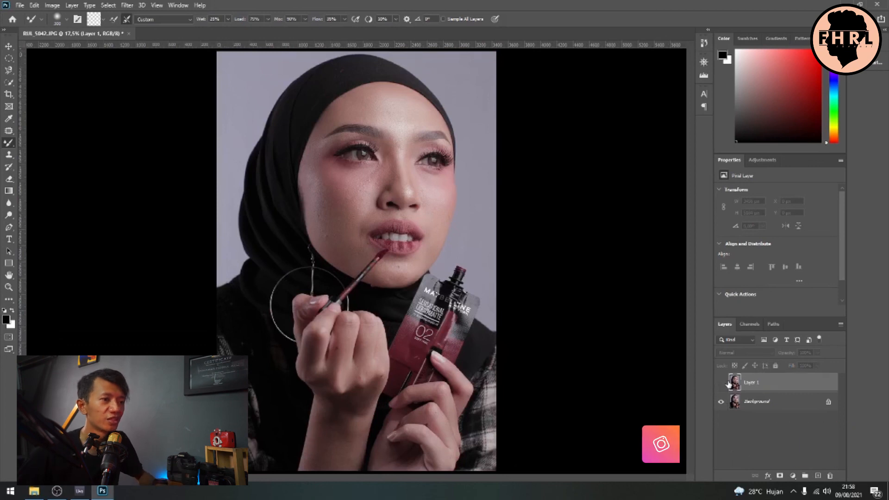
pyautogui.click(722, 383)
# Compare the retouched skin with the original in a close-up of the face by hiding Layer 1 and showing it again
pyautogui.click(721, 383)
pyautogui.scroll(2, 377, 191)
pyautogui.moveTo(381, 196); pyautogui.dragTo(326, 233)
pyautogui.hotkey('ctrl', 'r')
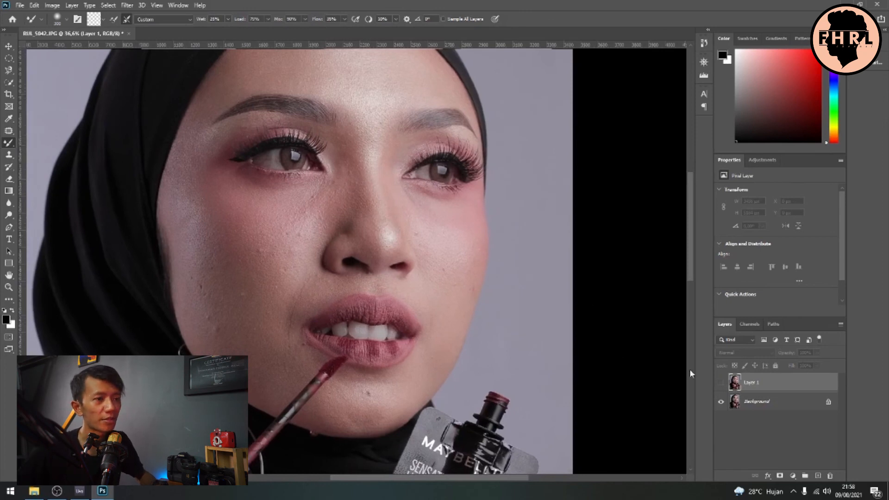
pyautogui.click(720, 385)
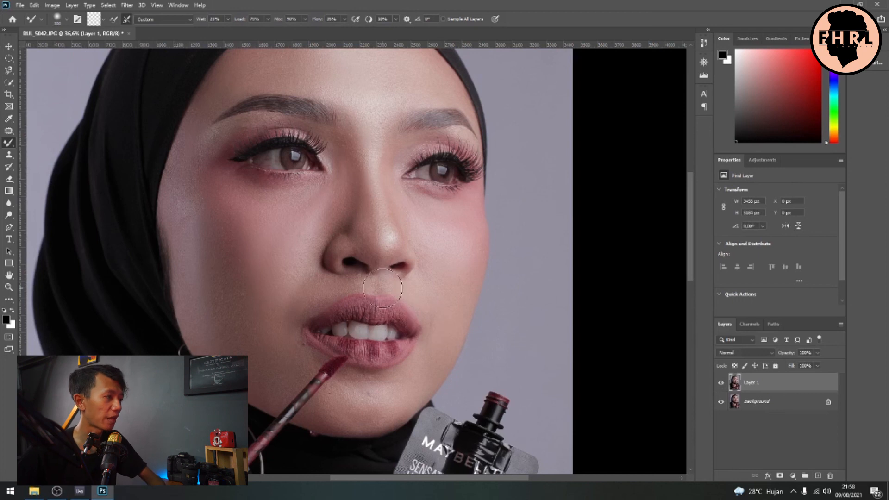